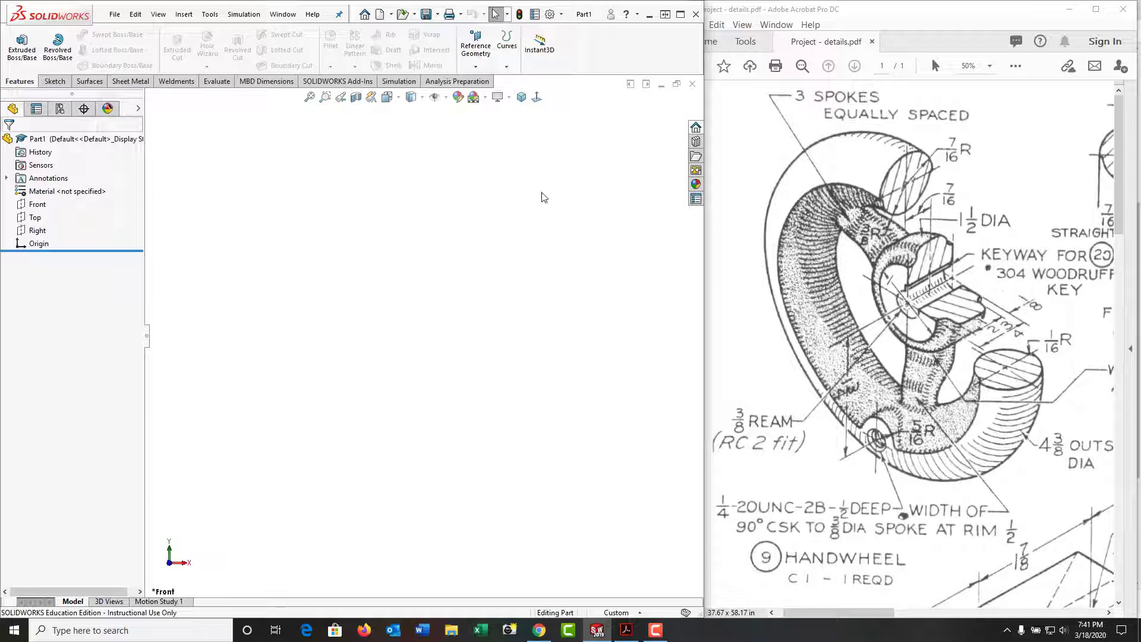
Step: Start a Revolved Boss/Base feature and open its sketch on the Front plane
click(59, 53)
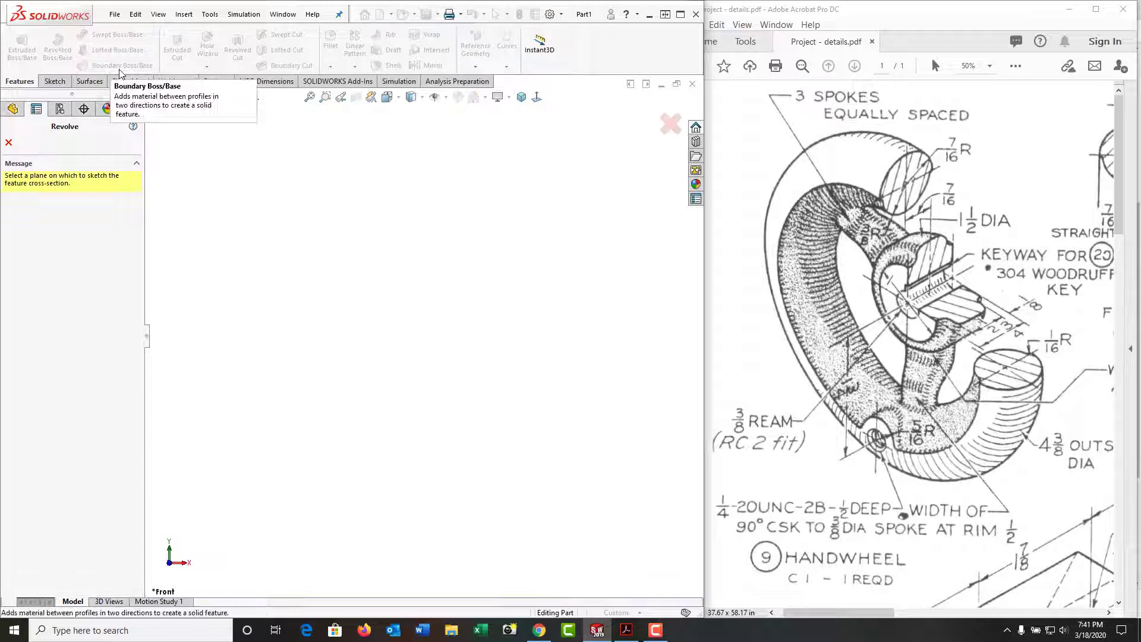
click(150, 99)
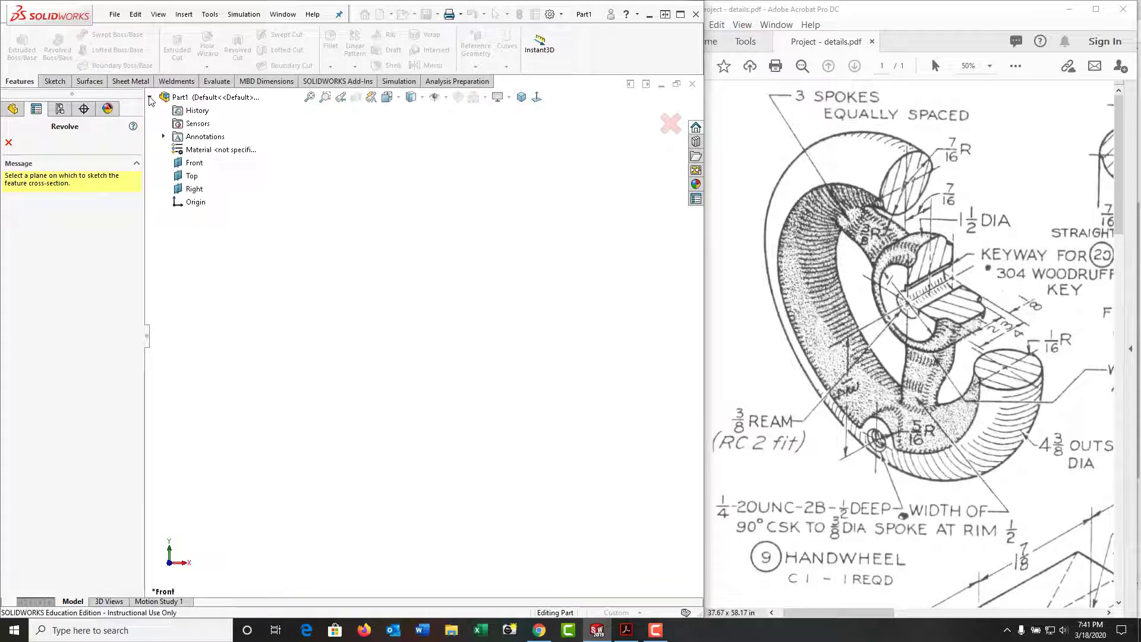
click(193, 168)
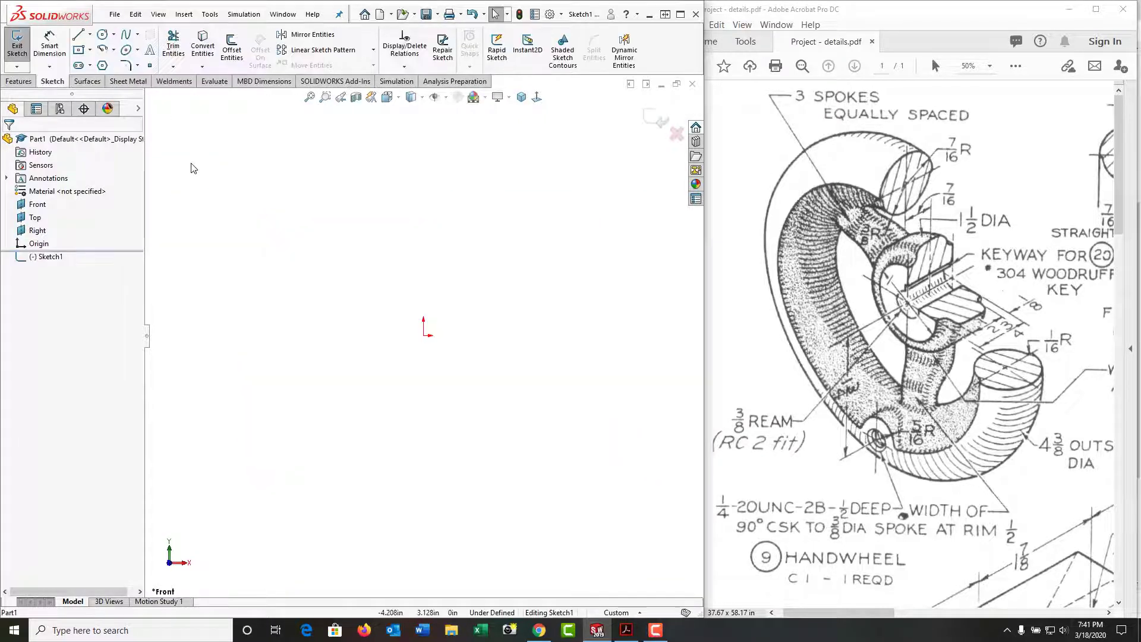
Step: Draw a horizontal centerline ending at the origin and a vertical centerline rising from it
click(90, 34)
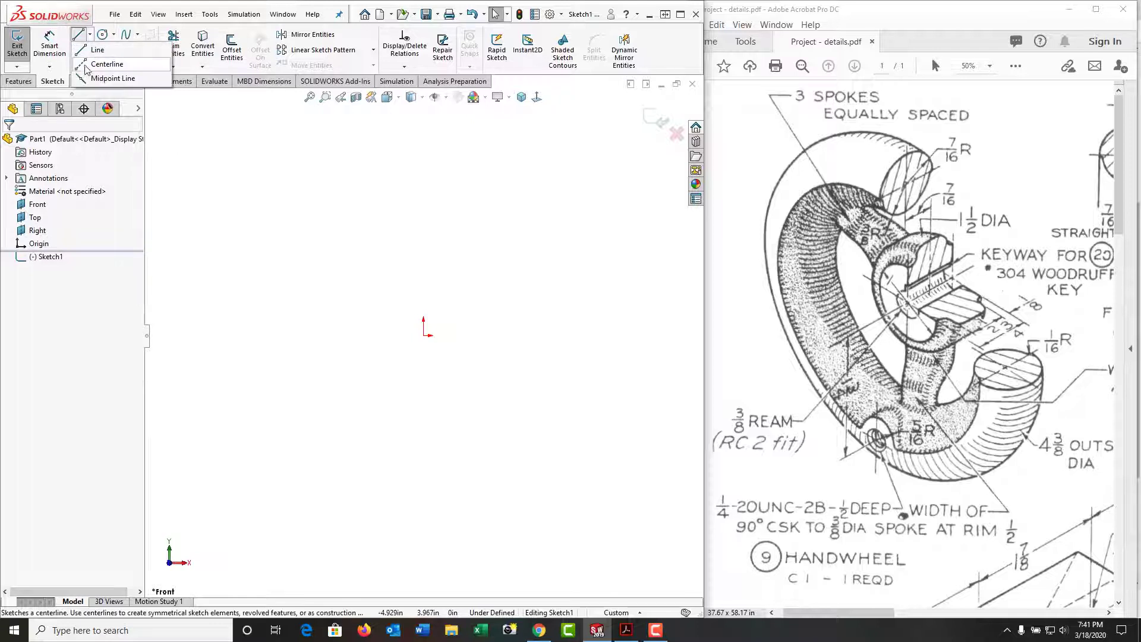
click(90, 66)
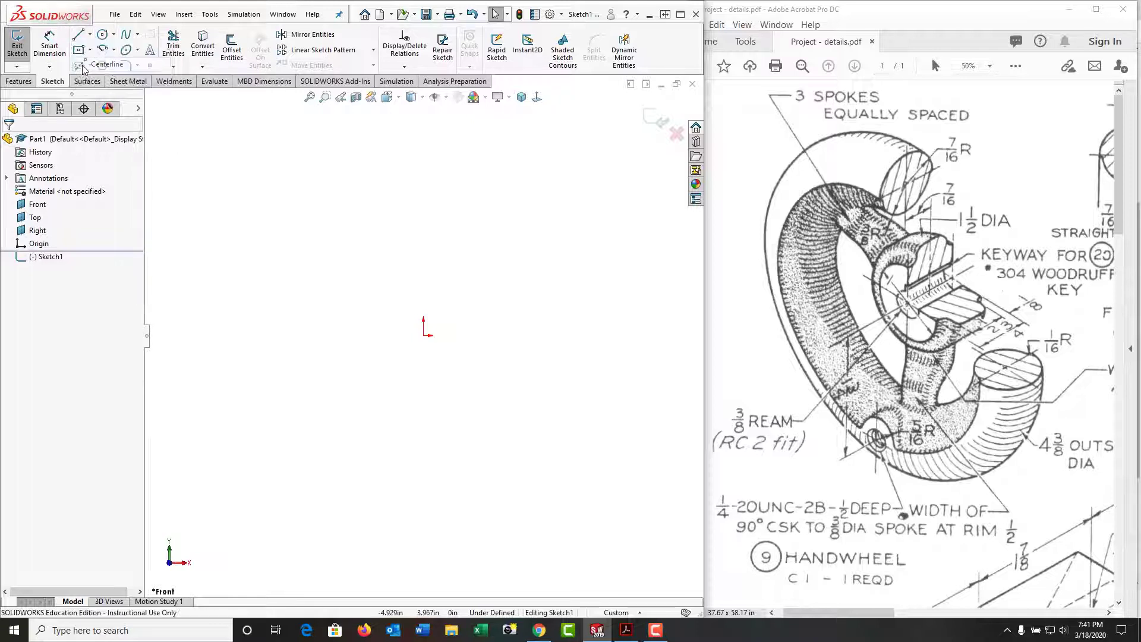
click(299, 335)
click(423, 335)
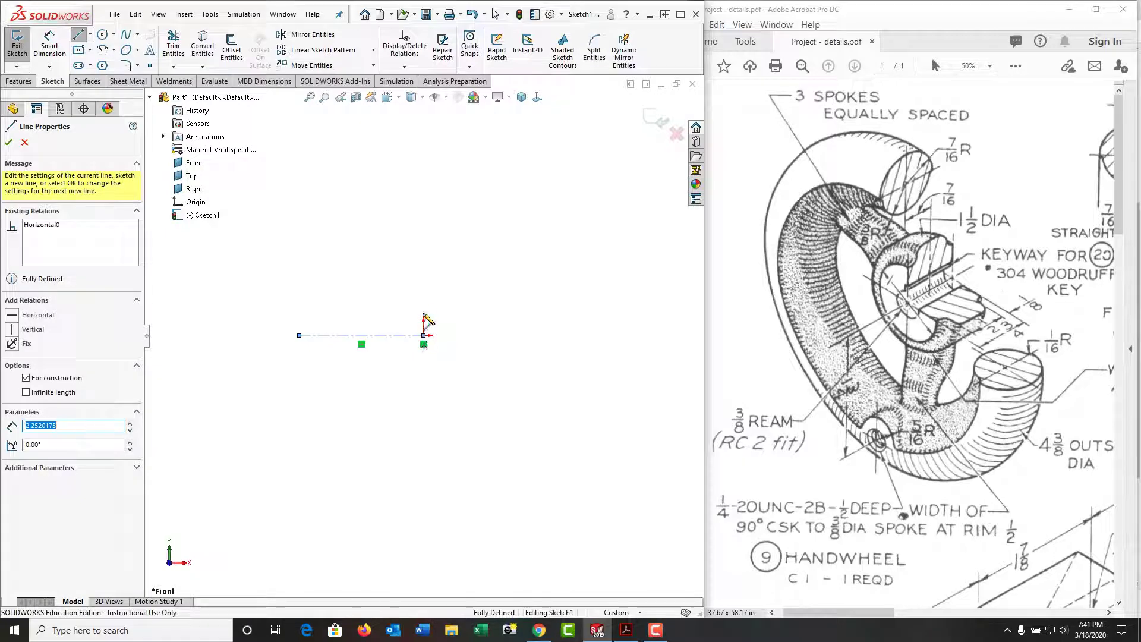
click(423, 214)
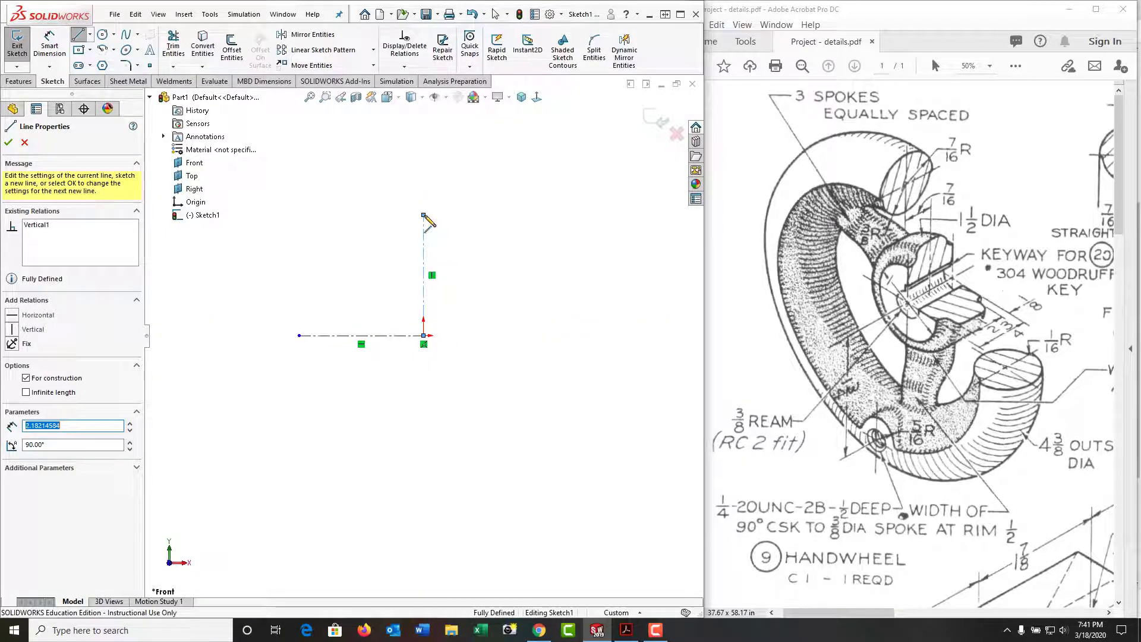
key(Escape)
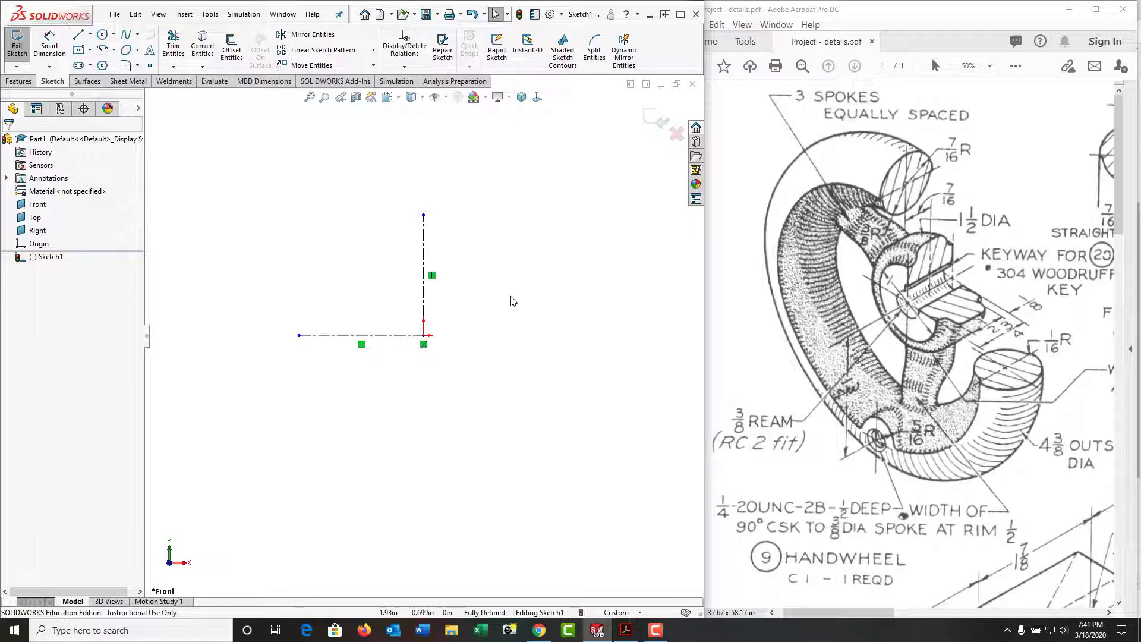
Step: Draw a closed stepped line outline, wide at the bottom and narrower on top, around the vertical centerline
key(l)
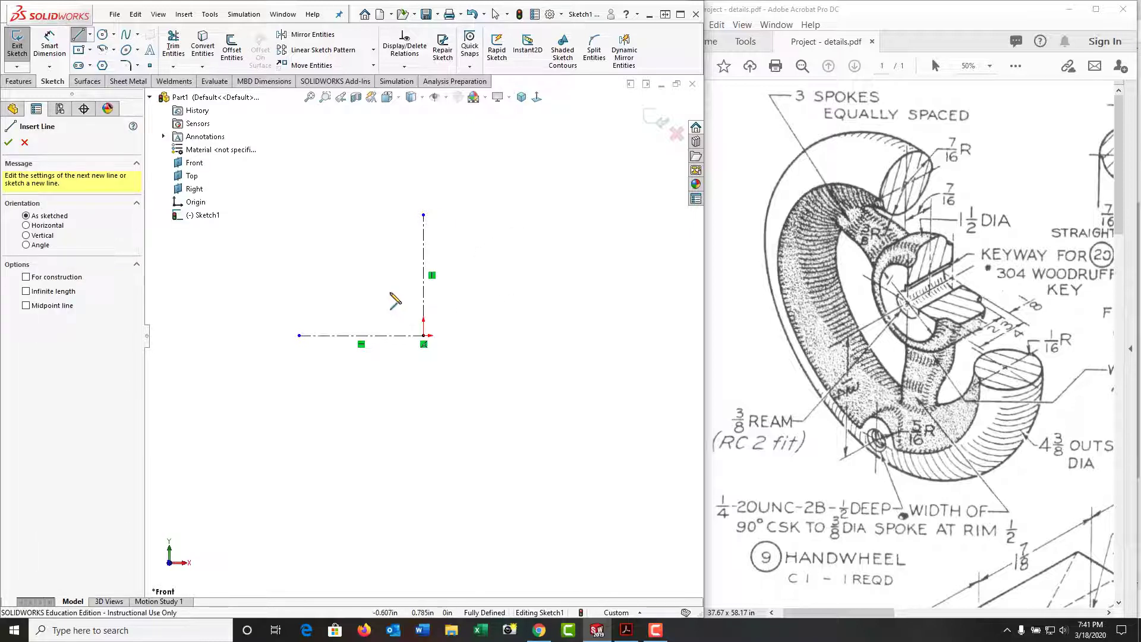
click(390, 292)
click(457, 292)
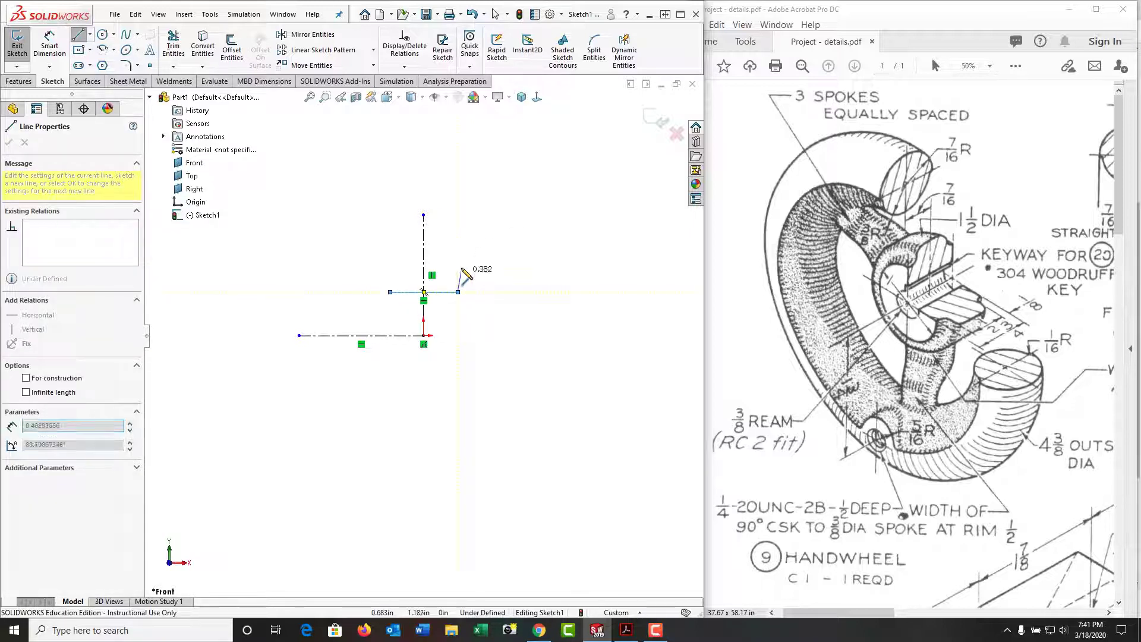
click(457, 261)
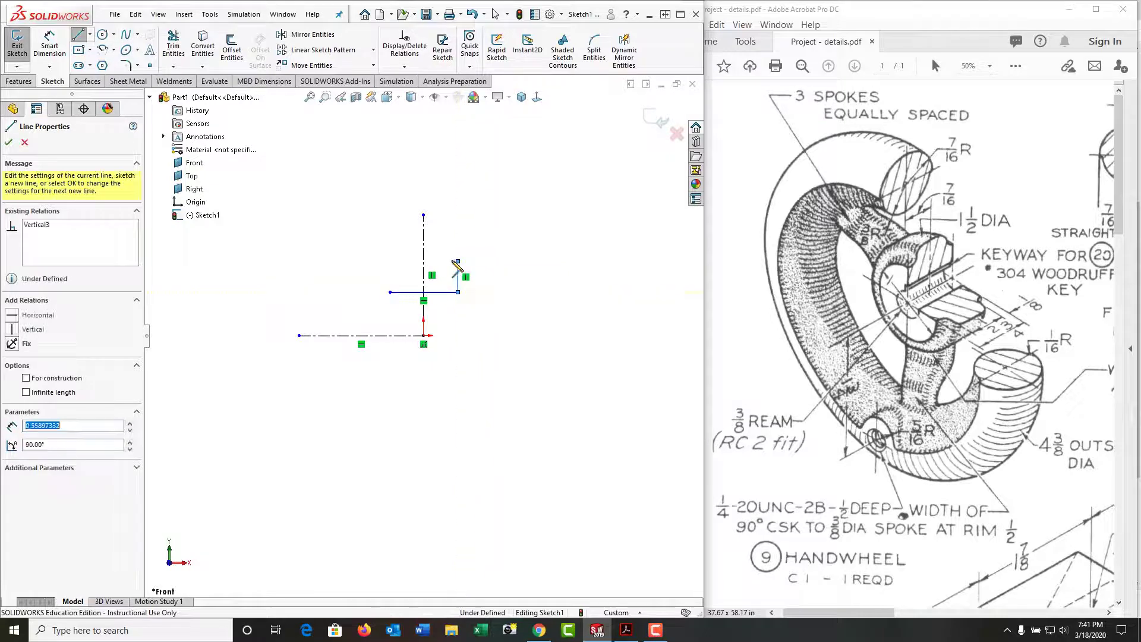
click(441, 261)
click(441, 235)
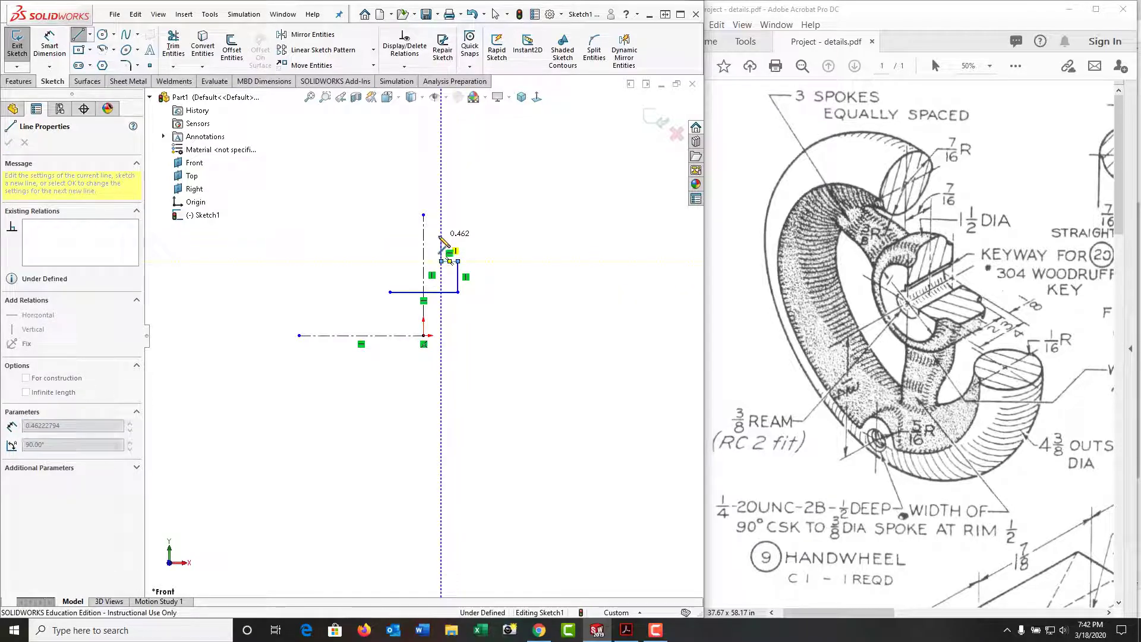
click(399, 235)
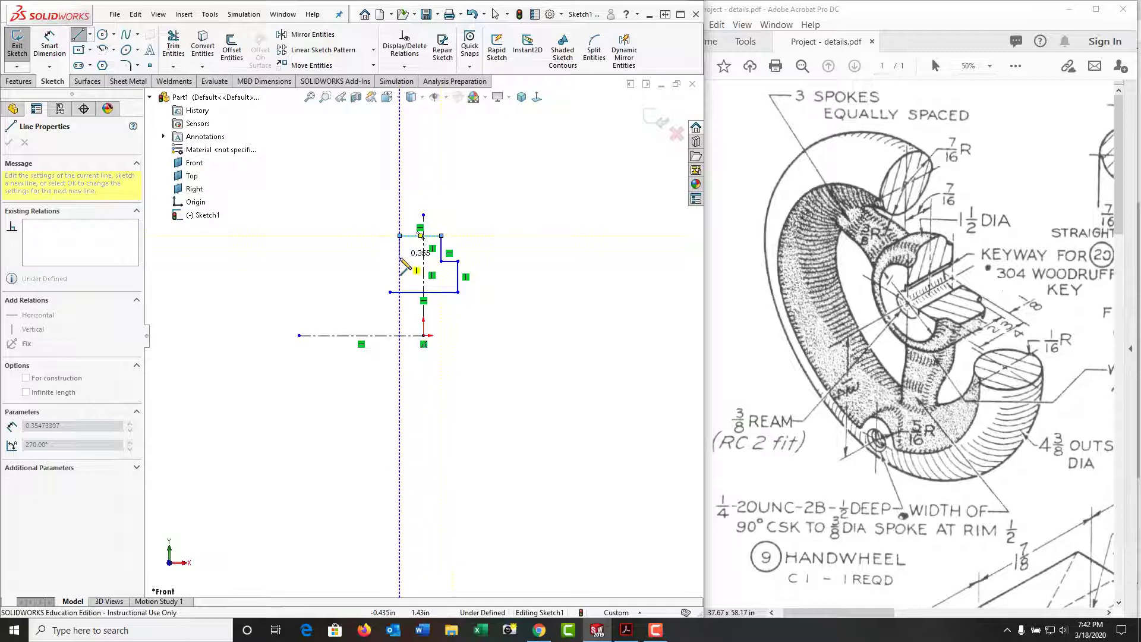
click(400, 261)
click(390, 261)
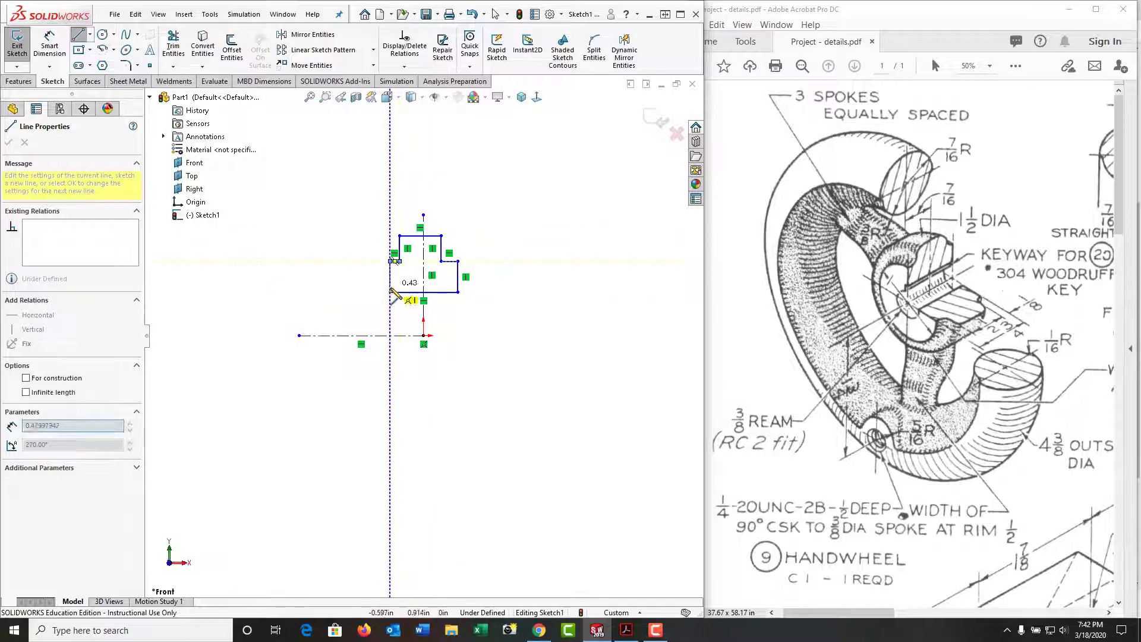
click(390, 292)
key(Escape)
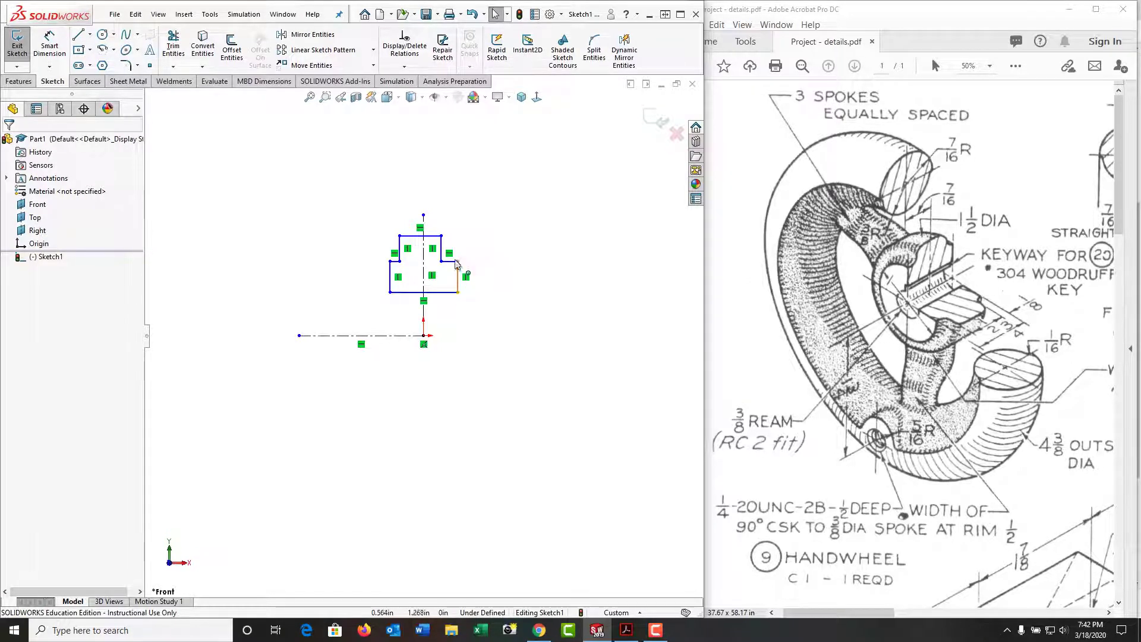
Step: Hide sketch relation markers and make the outer vertical sides symmetric about the centerline
click(448, 97)
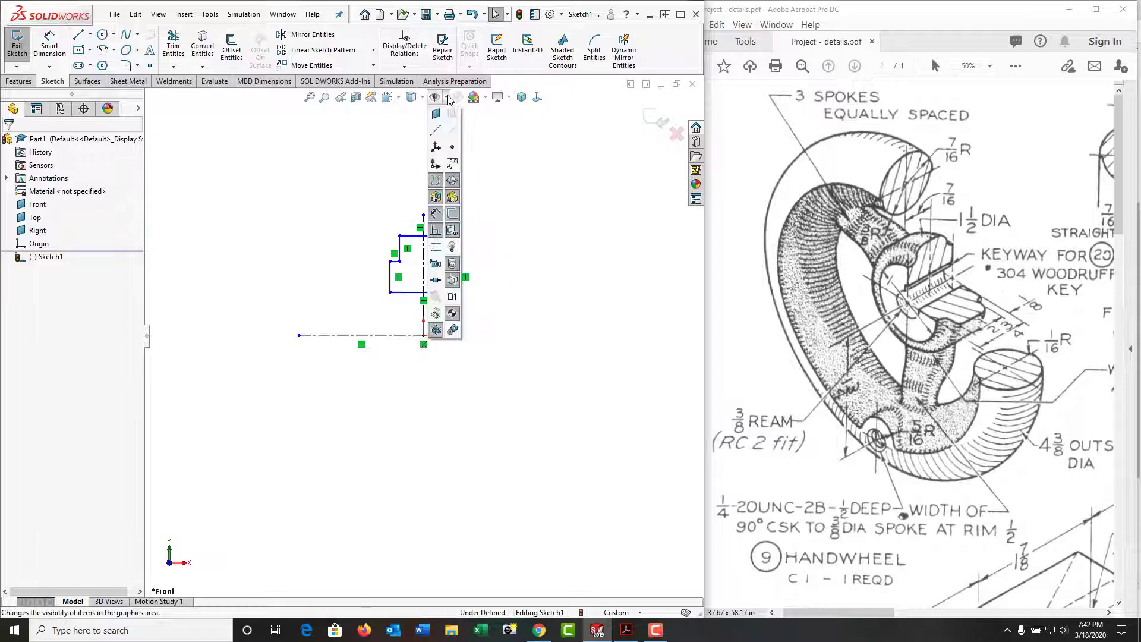
click(435, 230)
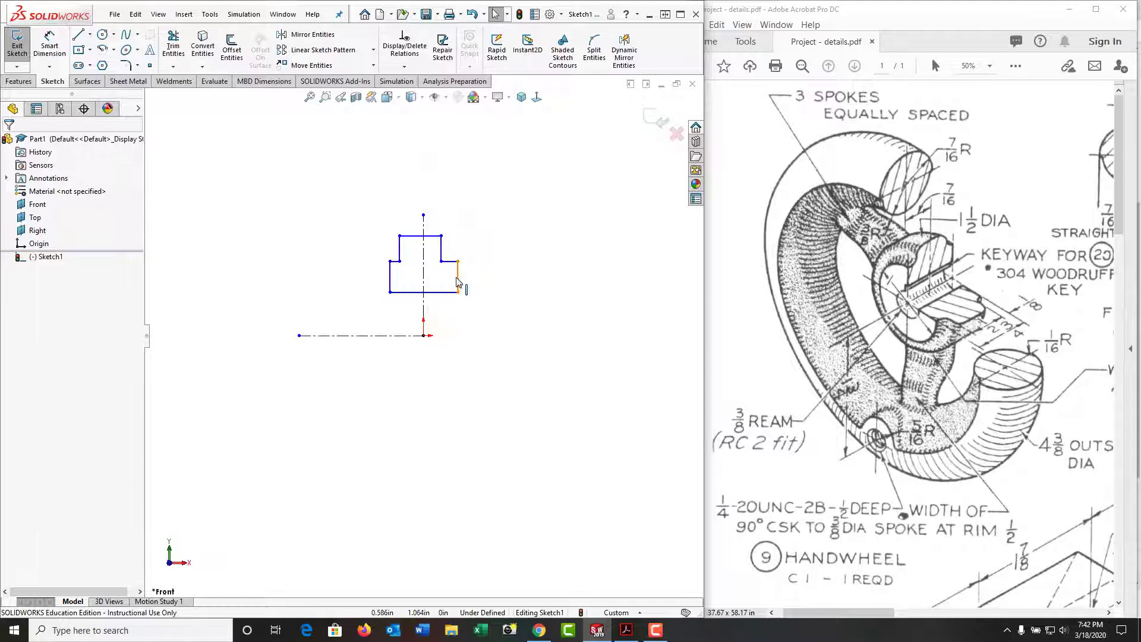
click(458, 277)
click(486, 293)
click(458, 288)
ctrl+click(391, 286)
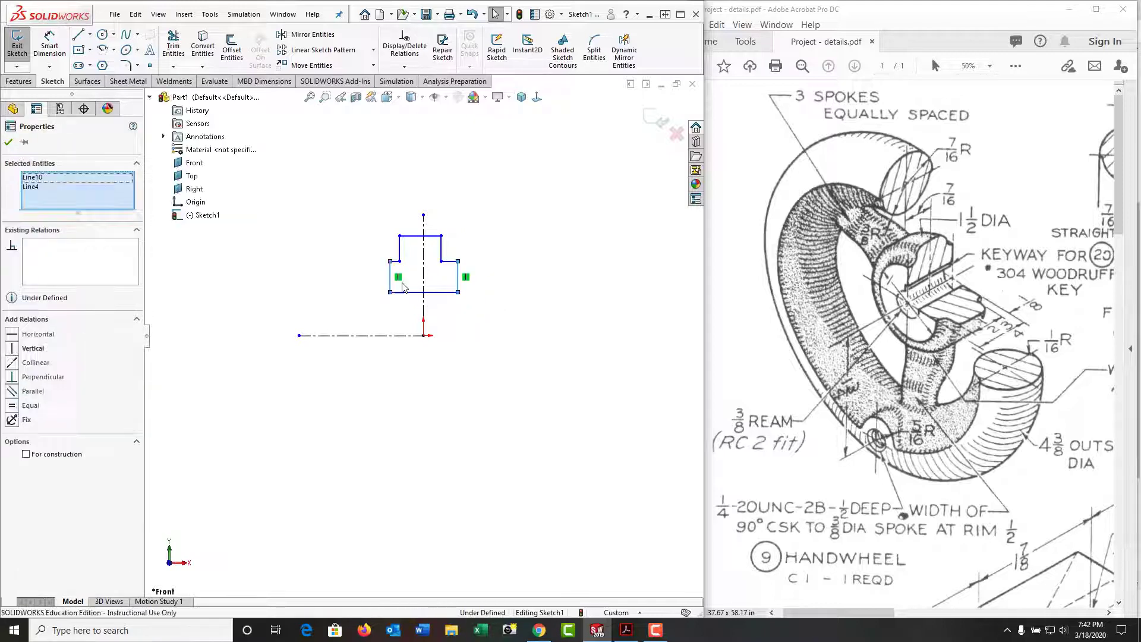
ctrl+click(425, 283)
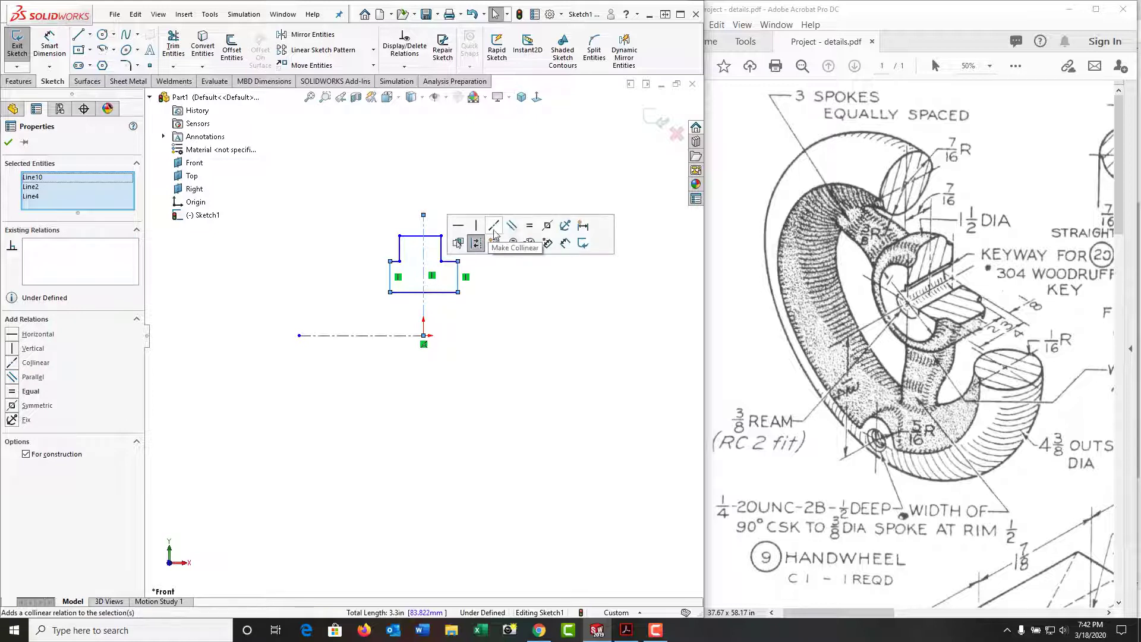
click(548, 228)
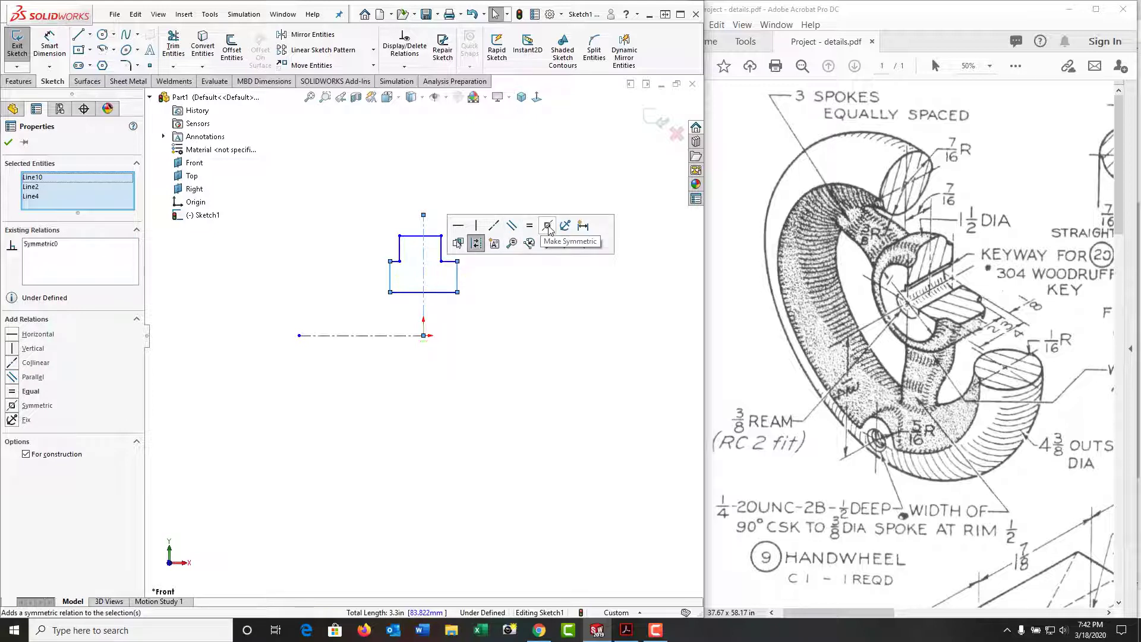
Step: Make the short upper step sides symmetric about the vertical centerline
click(538, 309)
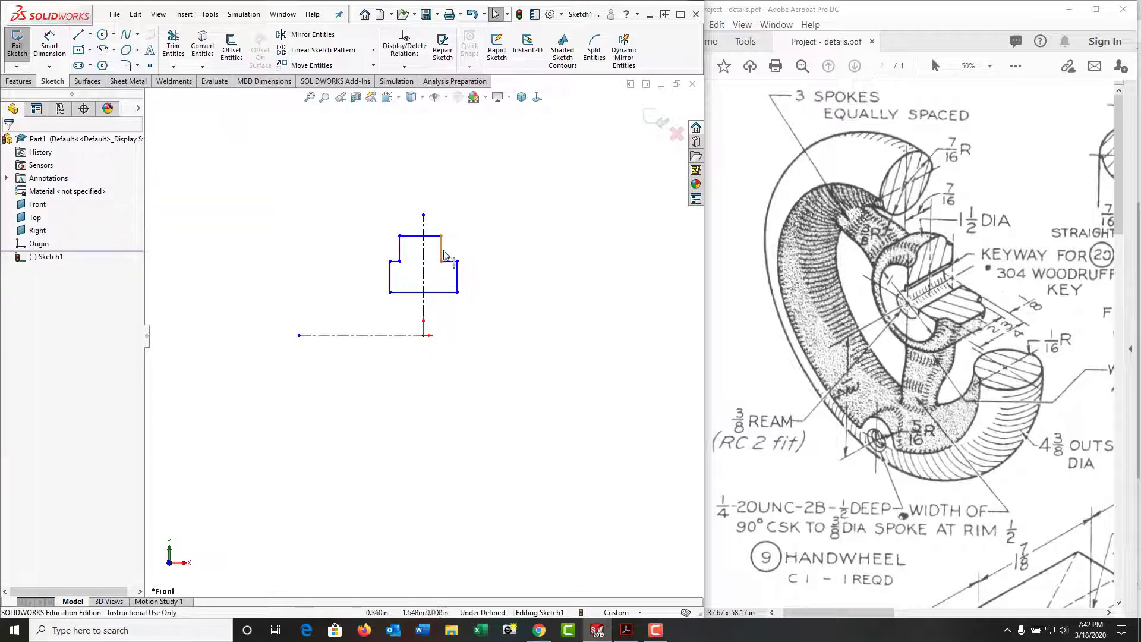
click(445, 256)
ctrl+click(424, 263)
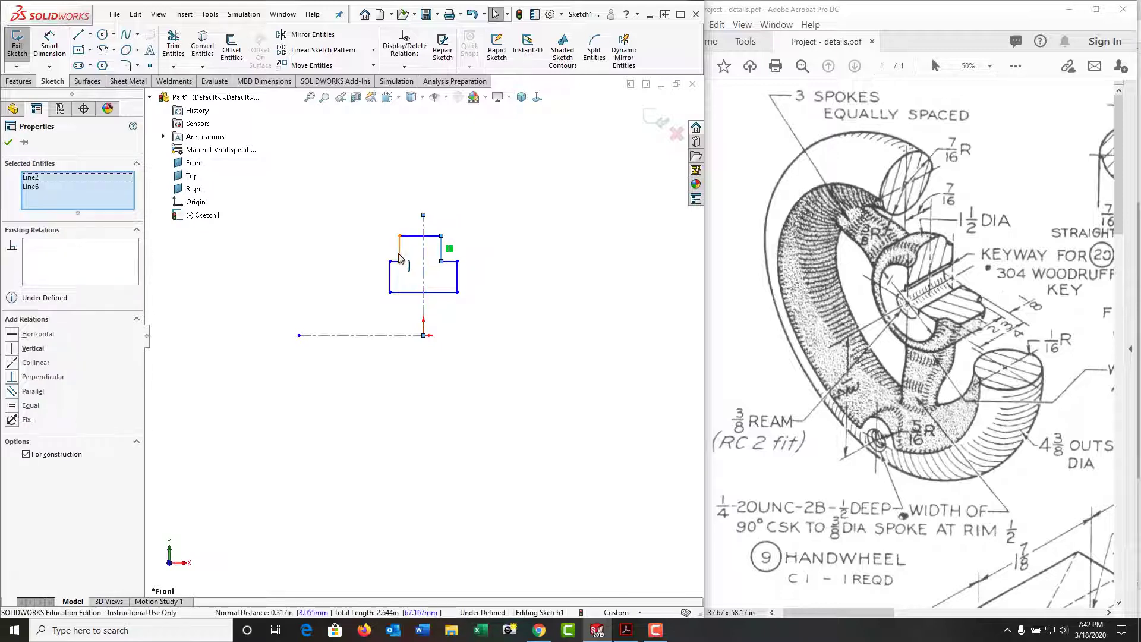
ctrl+click(399, 257)
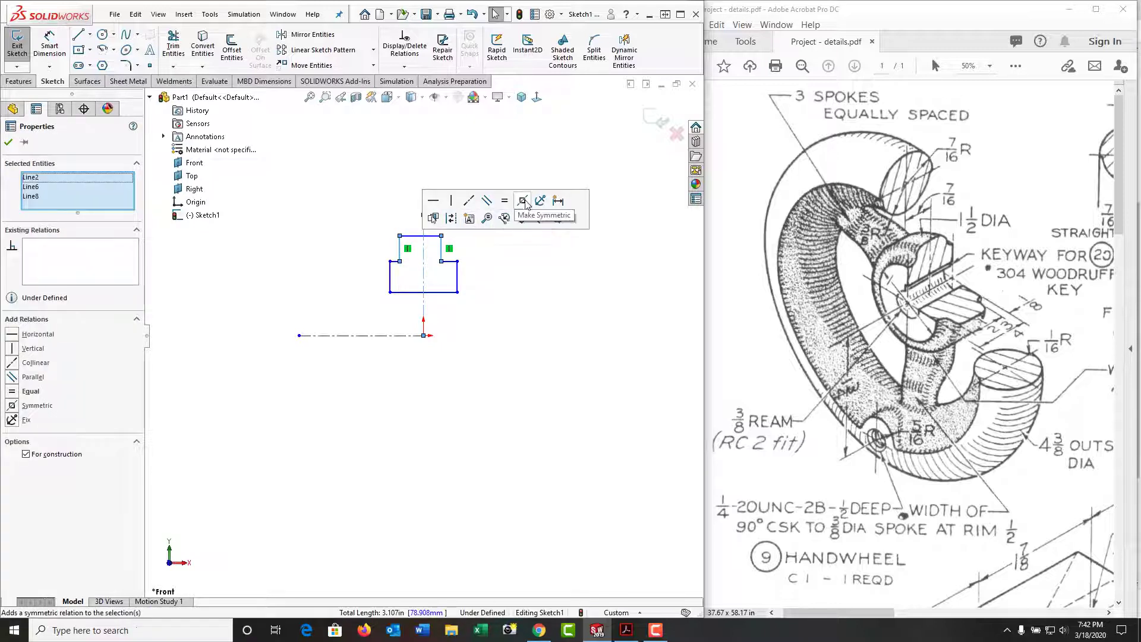
click(525, 204)
click(544, 315)
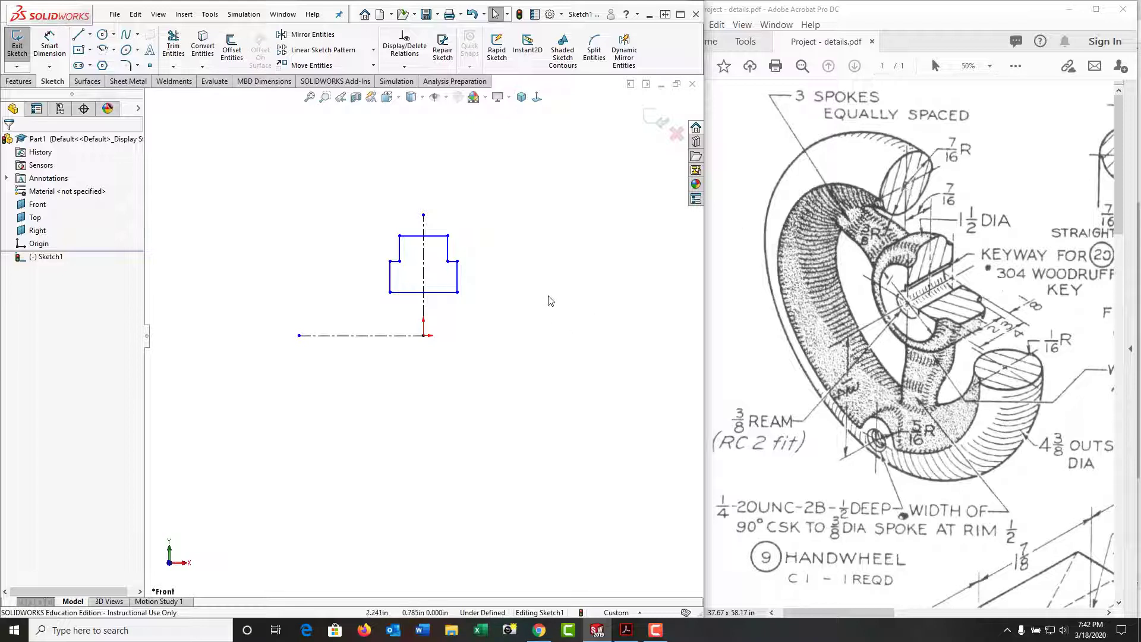
Step: Dimension the bottom, step and top lines from the horizontal centerline at .375, 1 and 1.5
right_drag(550, 300, 549, 214)
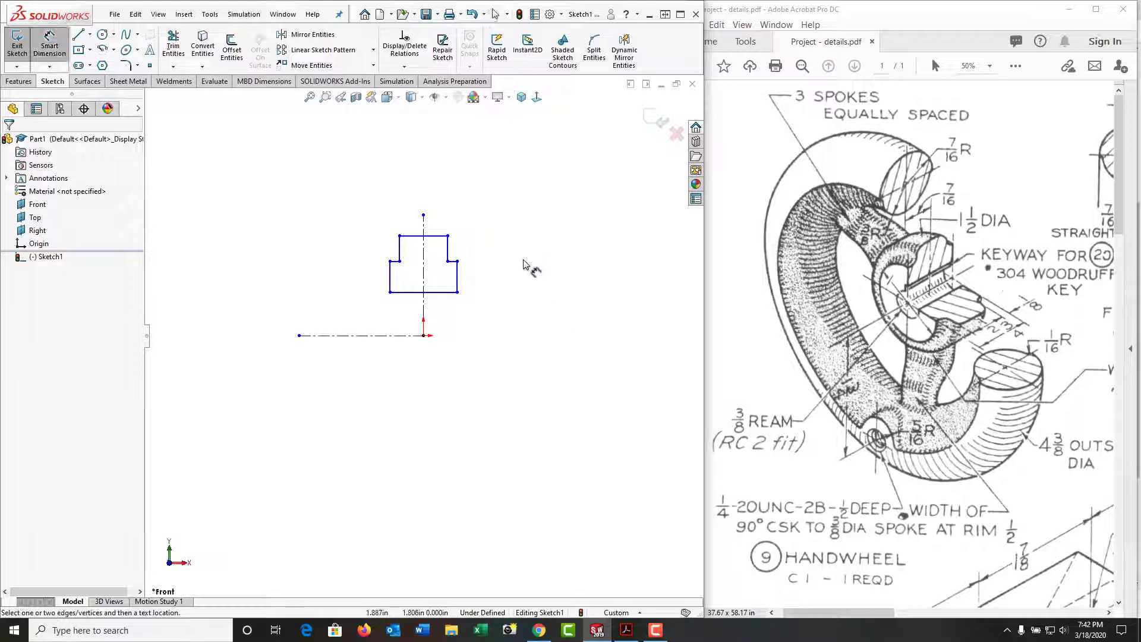
click(446, 292)
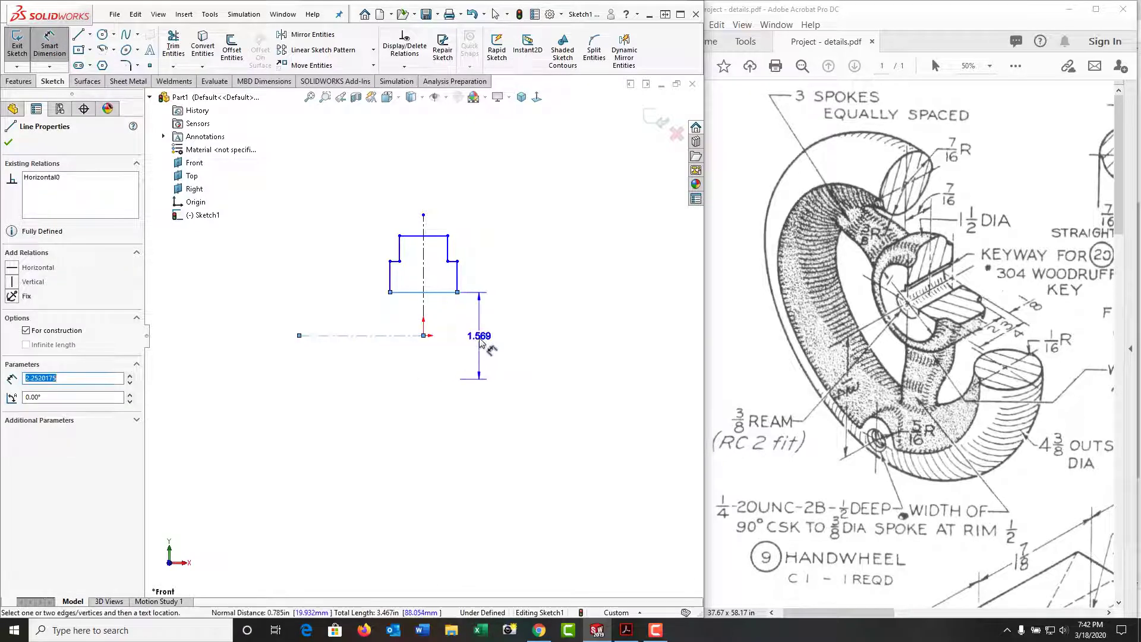
click(479, 336)
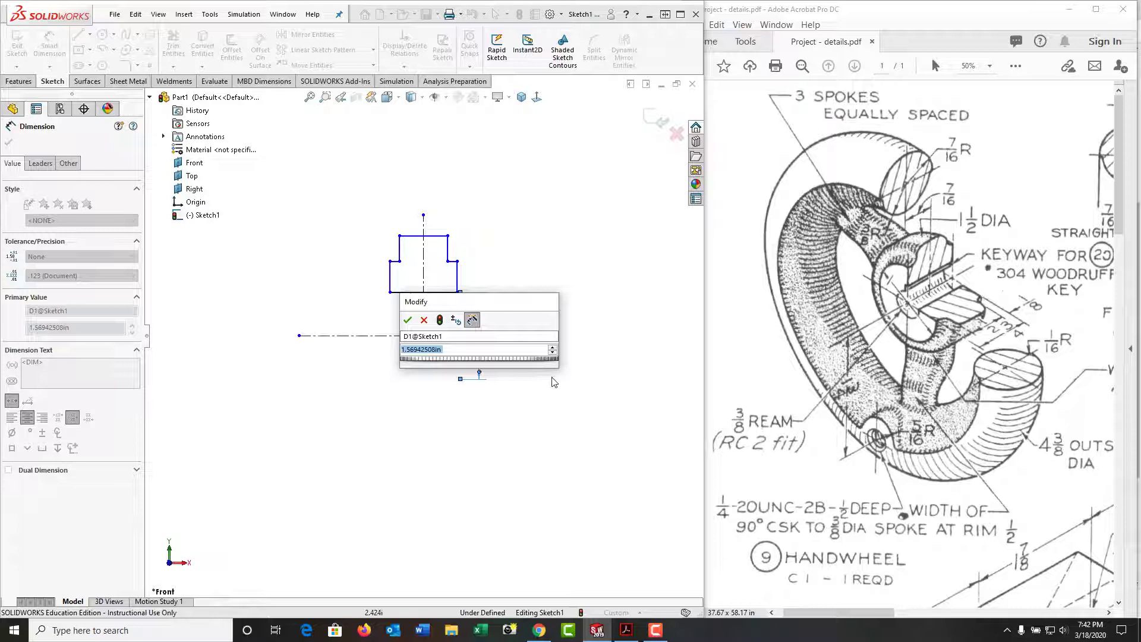
click(467, 353)
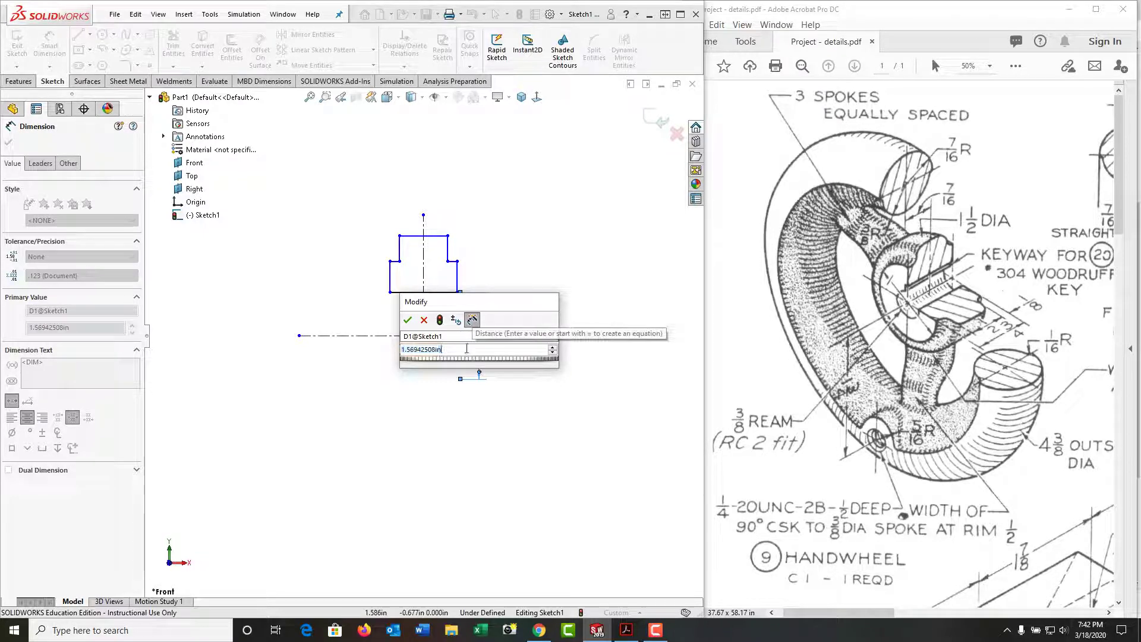
double_click(466, 349)
text(.375)
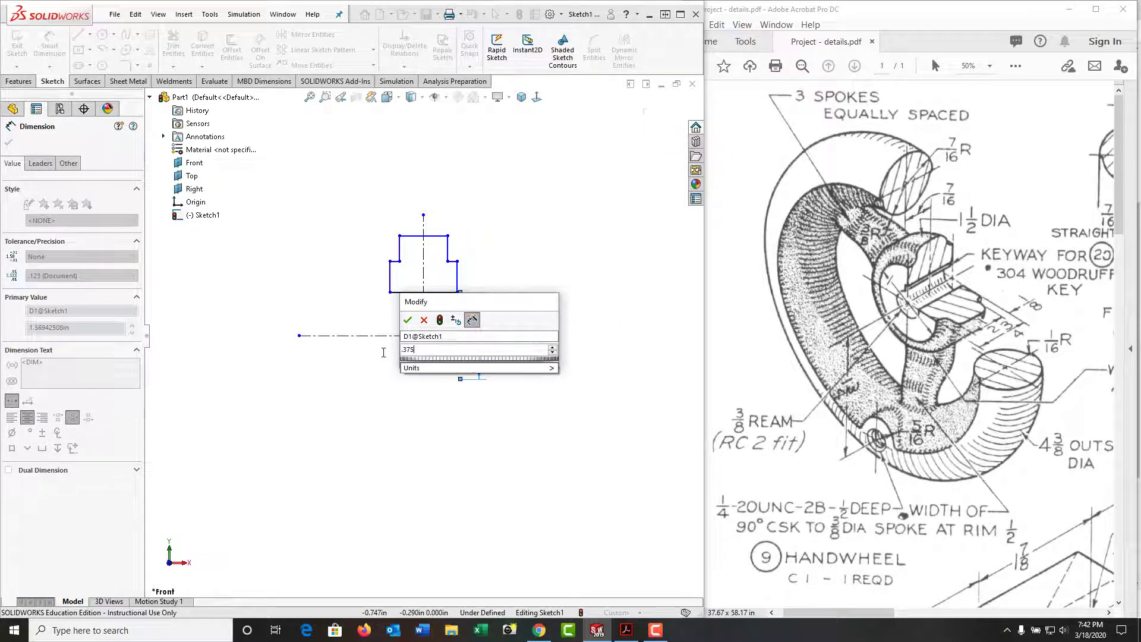
key(Return)
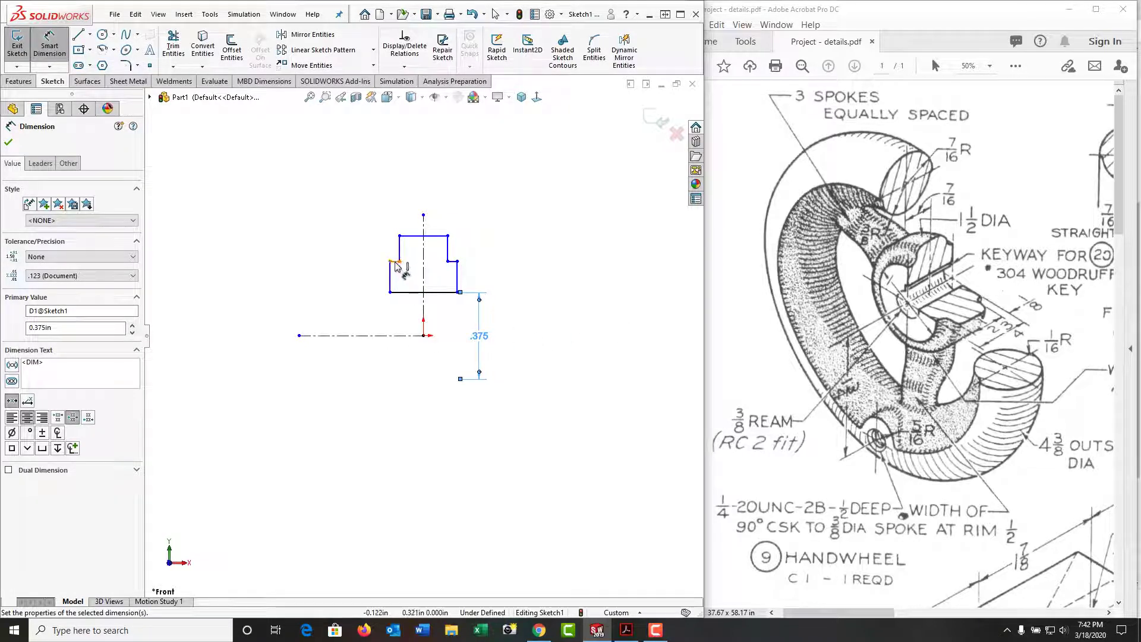
click(453, 262)
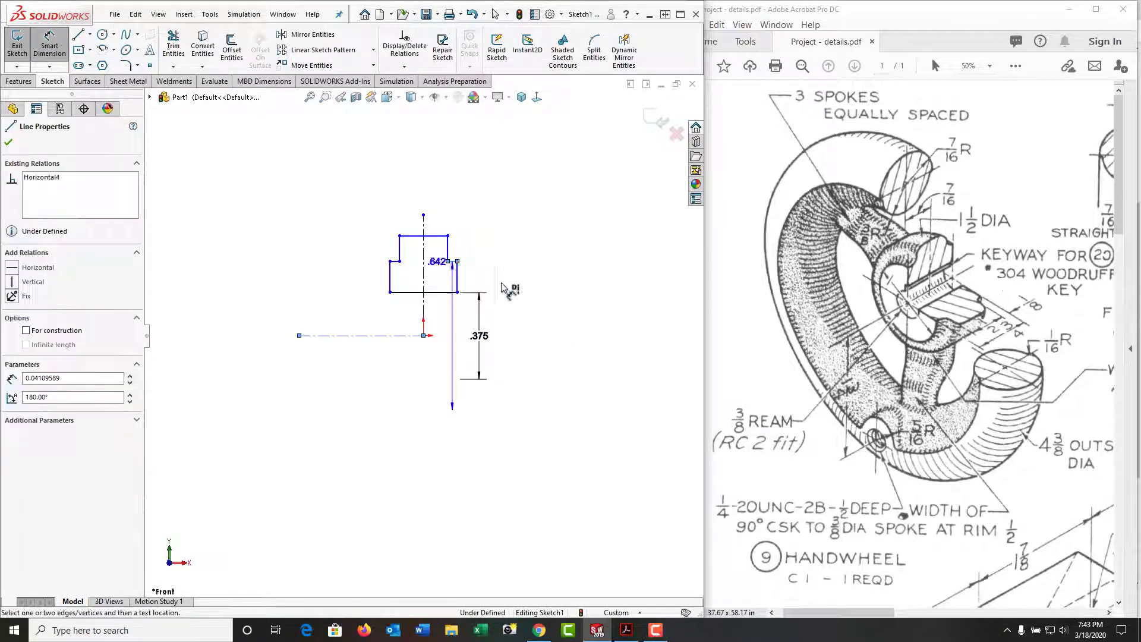
click(528, 295)
text(1.000in)
key(Return)
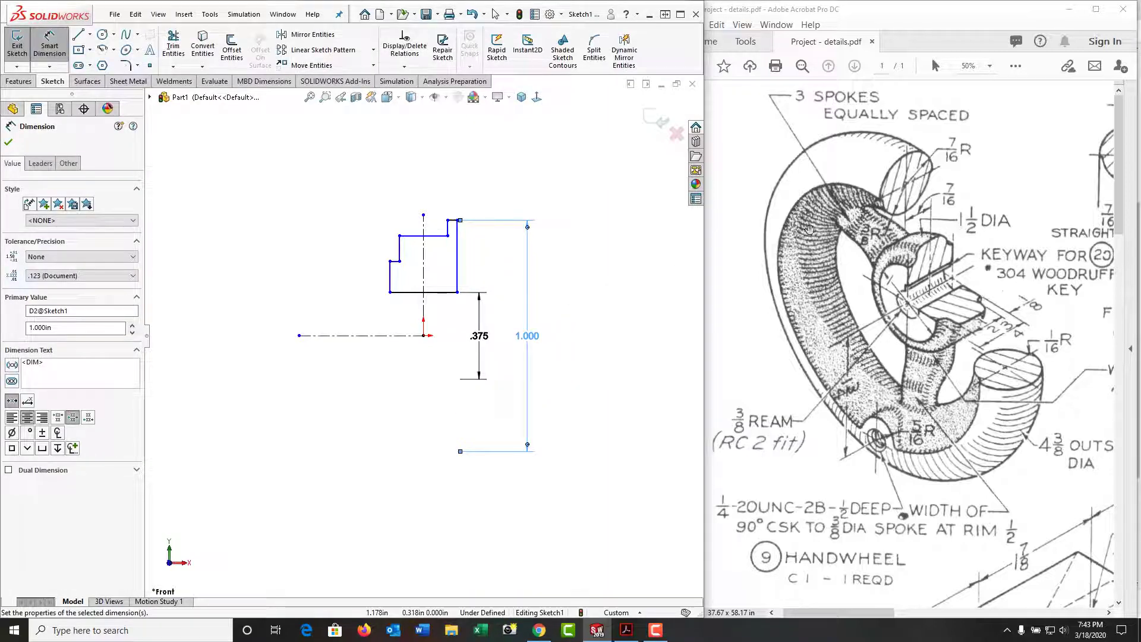
click(432, 235)
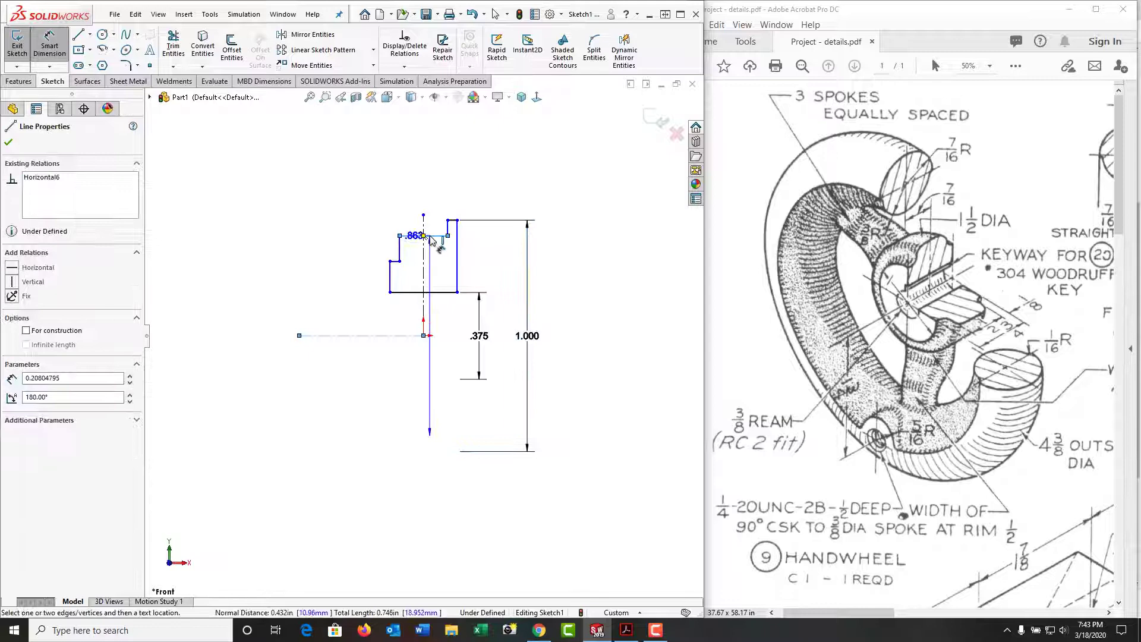
click(571, 326)
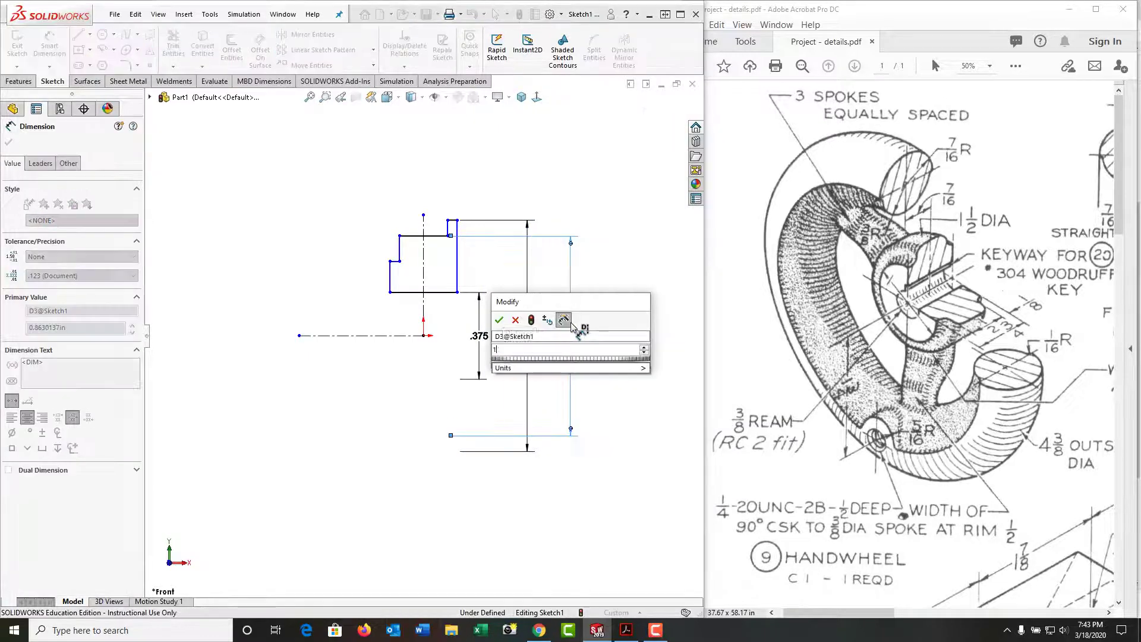
text(1.5)
key(Return)
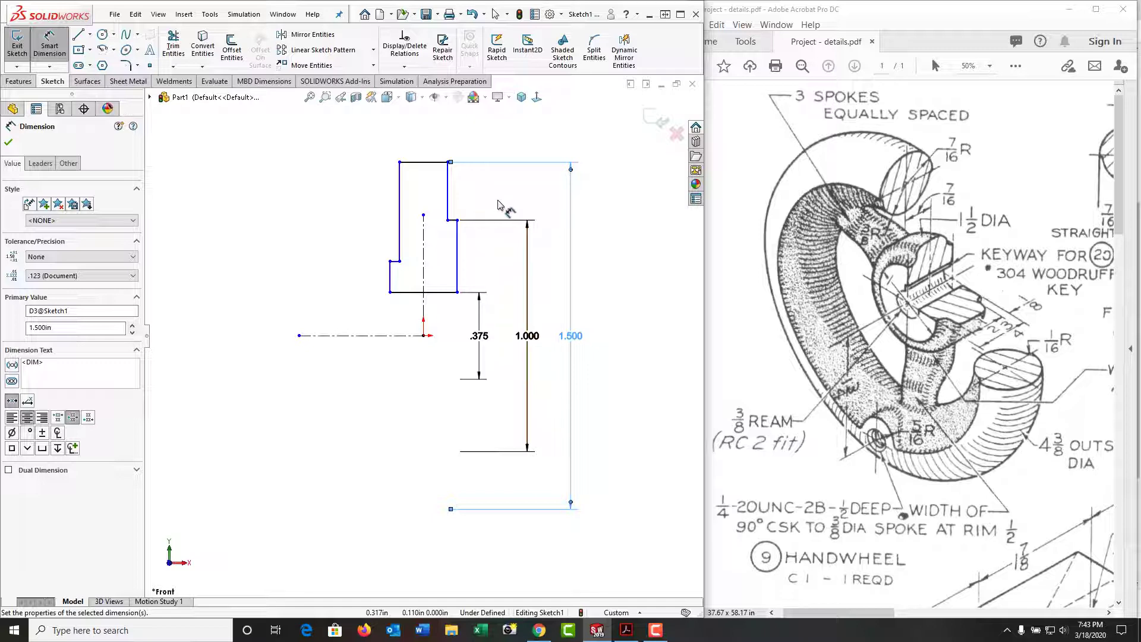
Step: Make the left and right step lines collinear
key(Escape)
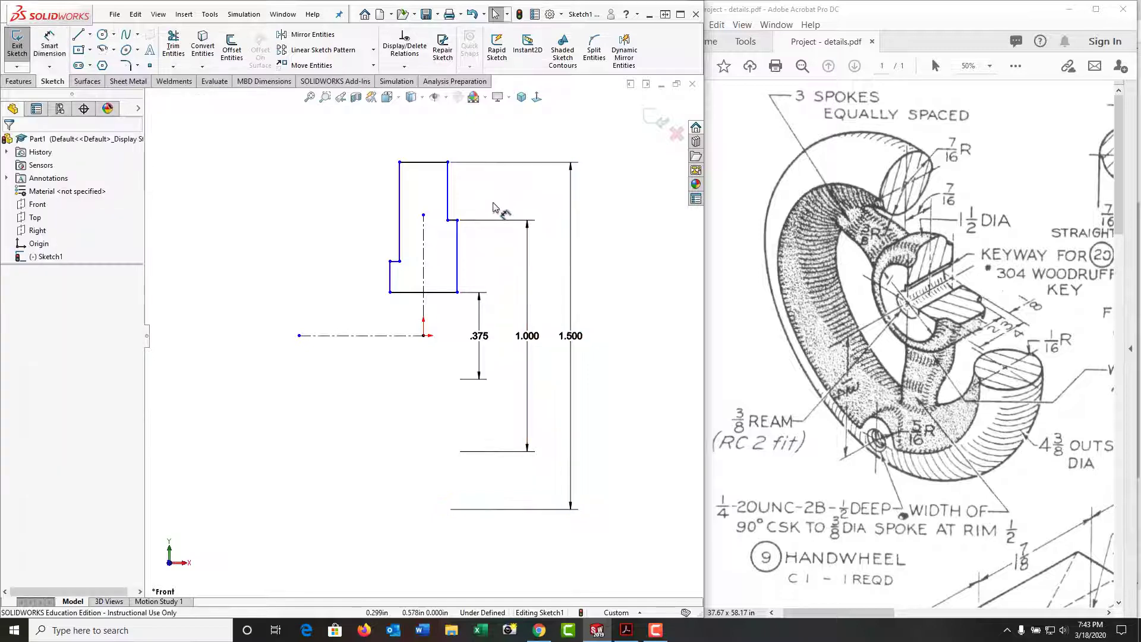
click(454, 221)
ctrl+click(395, 262)
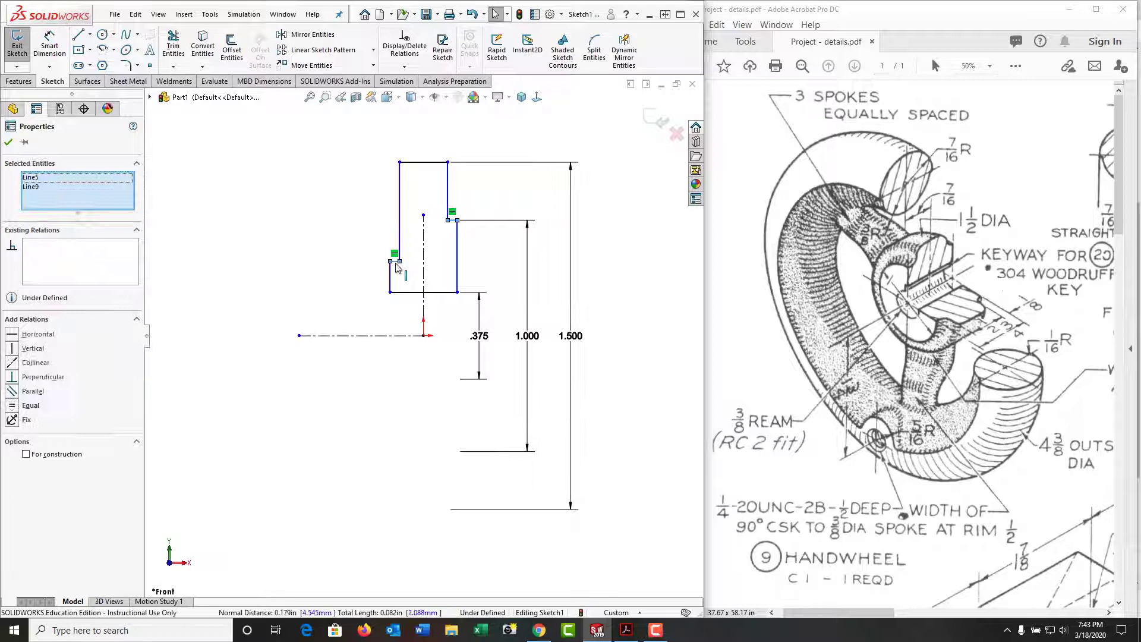
click(466, 211)
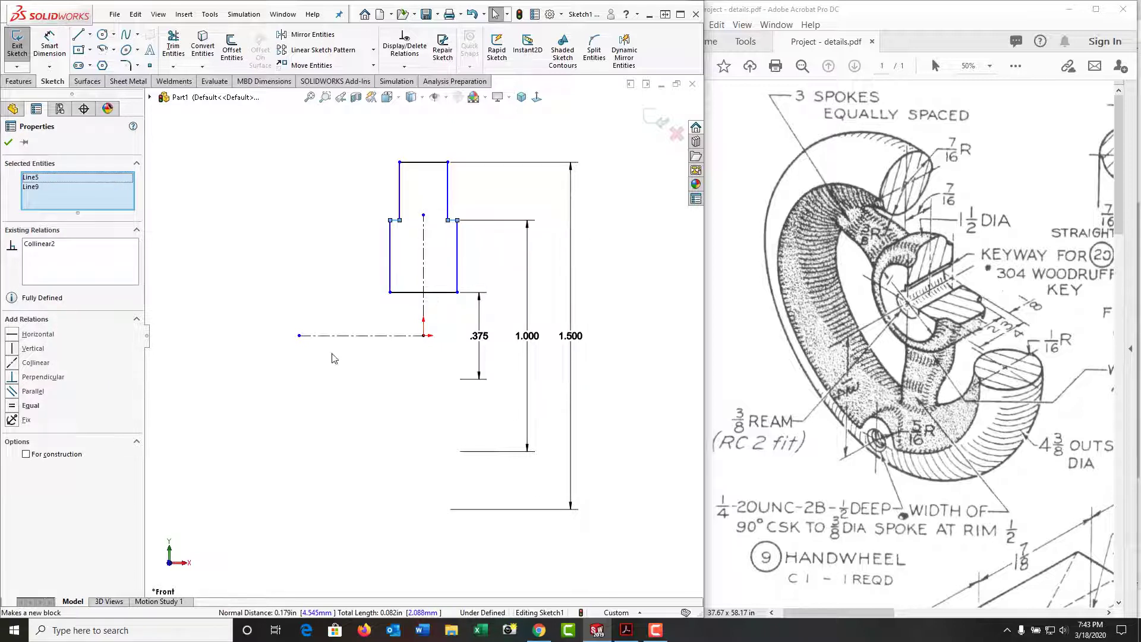
click(313, 285)
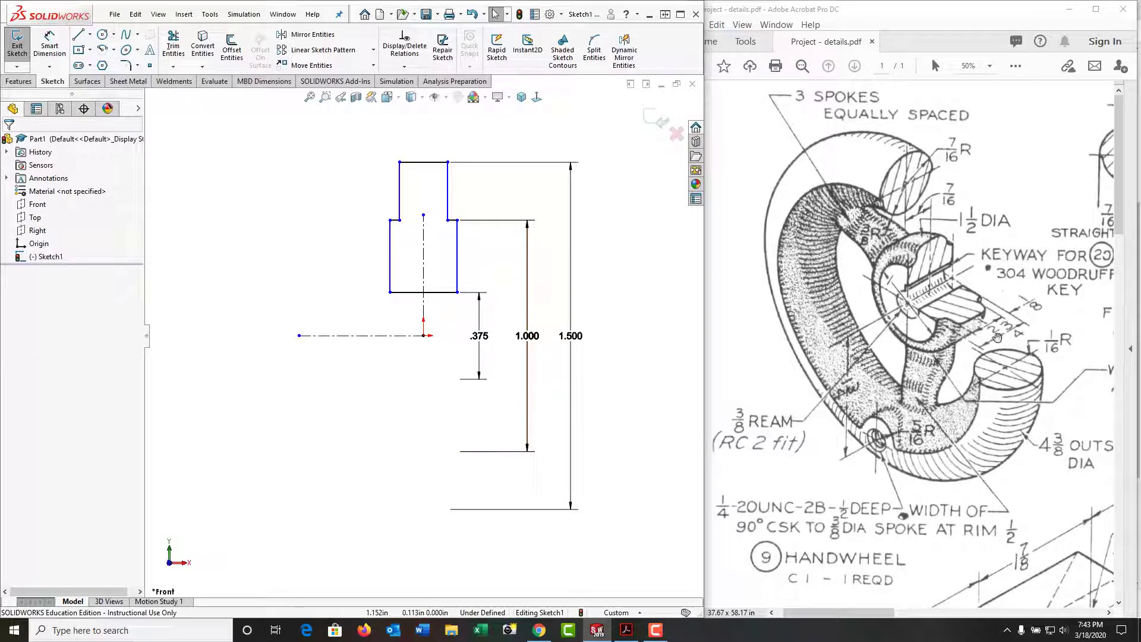
Step: Dimension the bottom edge width to .75 and the top edge width to .5
right_drag(636, 350, 627, 278)
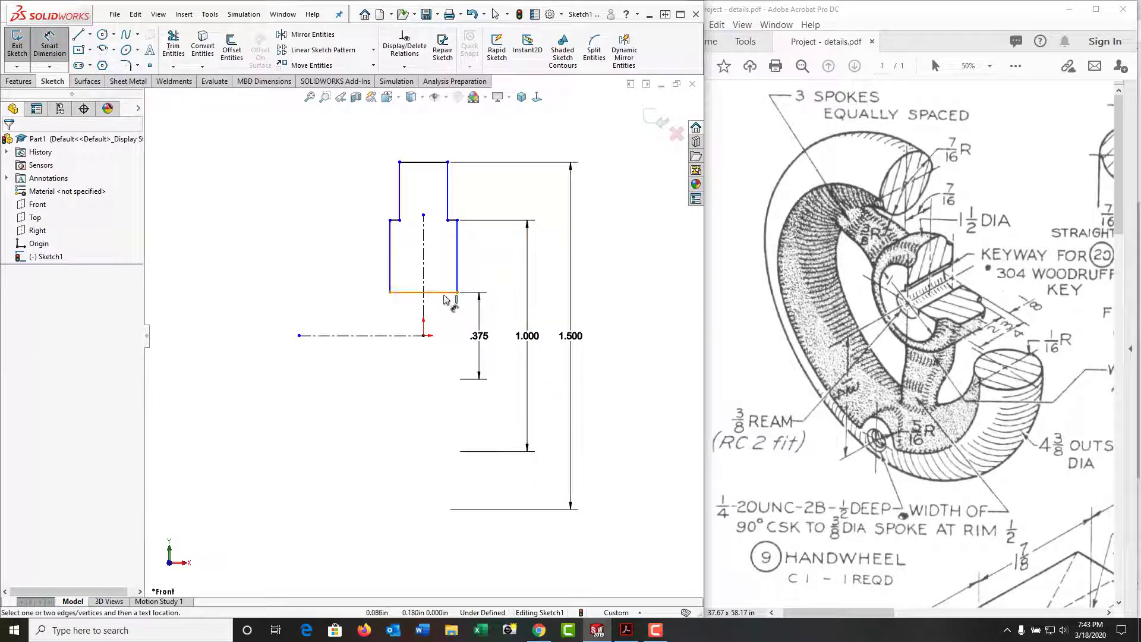
click(439, 291)
click(437, 398)
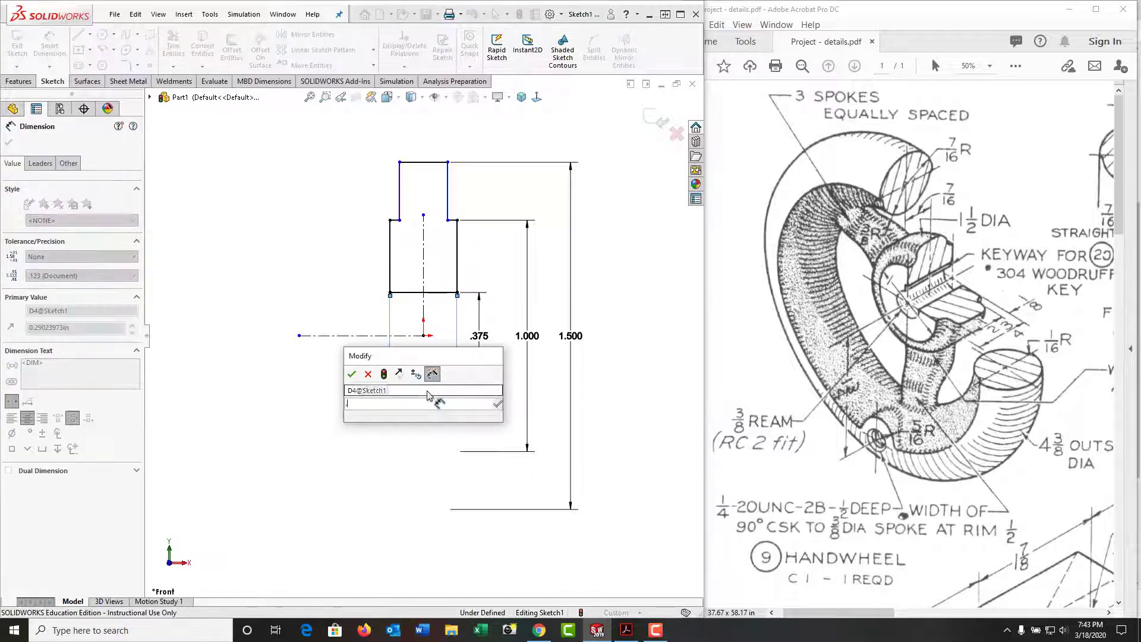
text(.75)
key(Return)
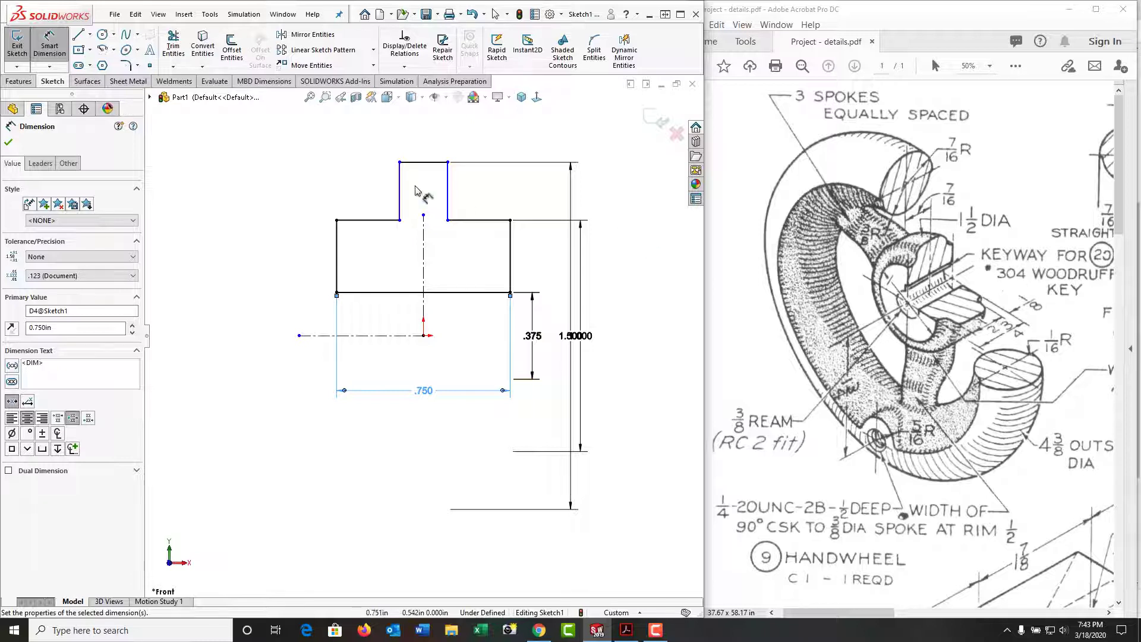
click(428, 163)
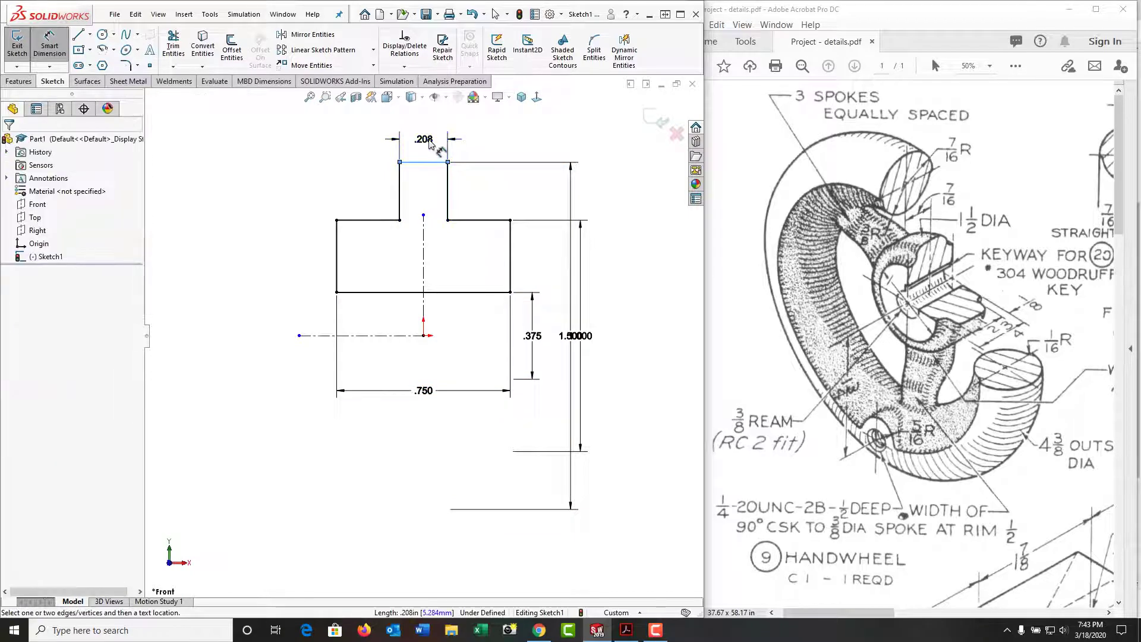
click(428, 142)
text(.5)
key(Return)
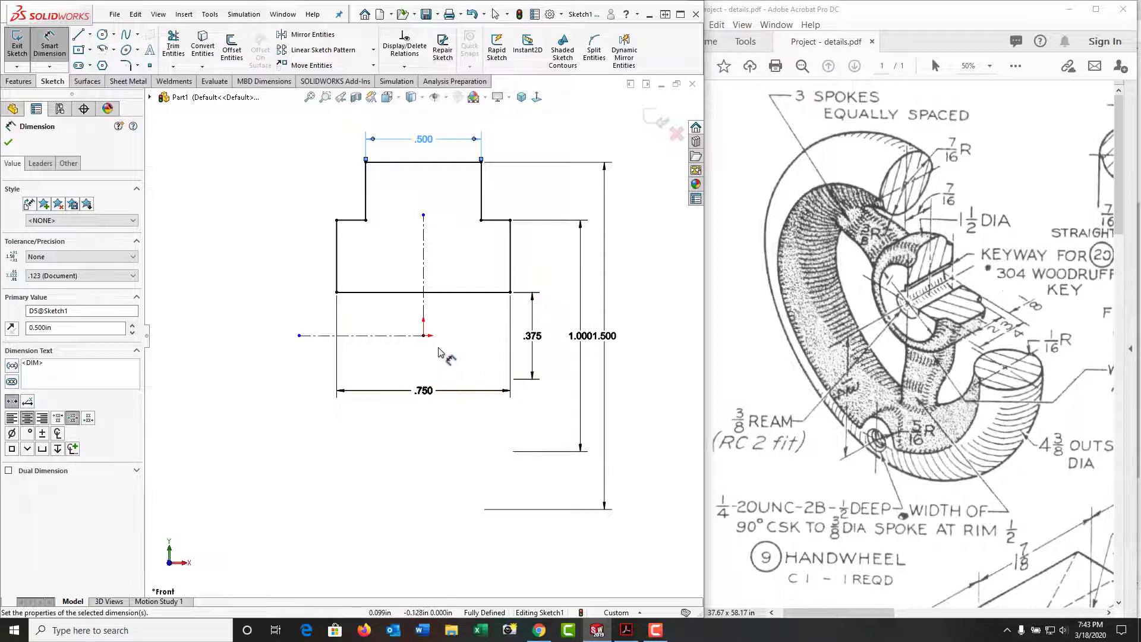
key(z)
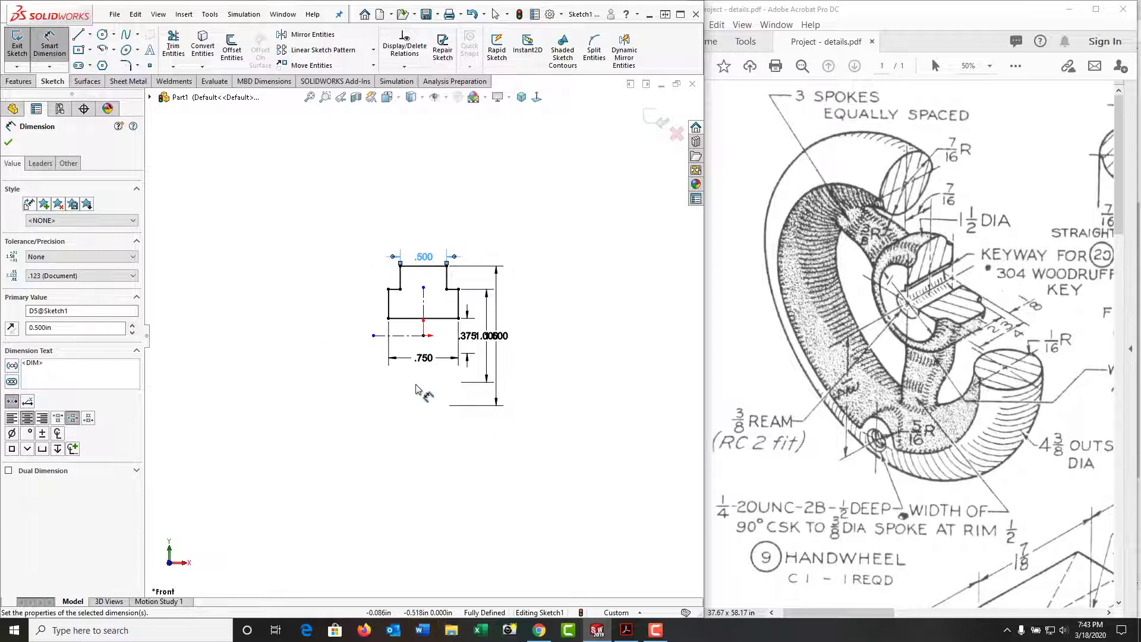
key(Escape)
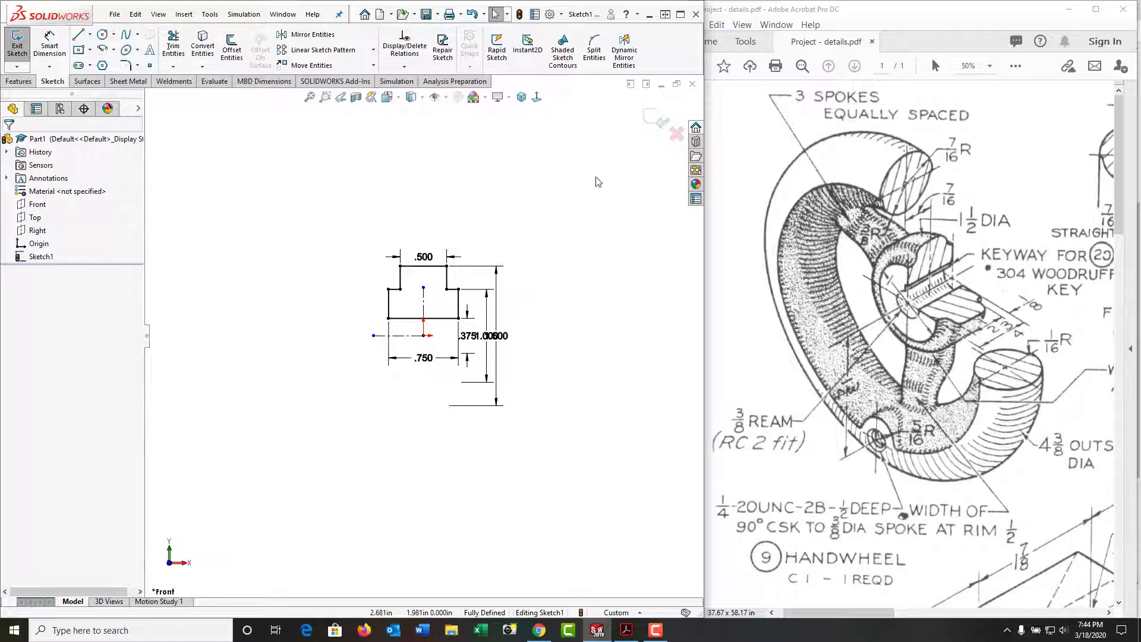
Step: Draw two concentric half-circle arcs, a larger outer and a smaller inner one, above the hub
click(102, 51)
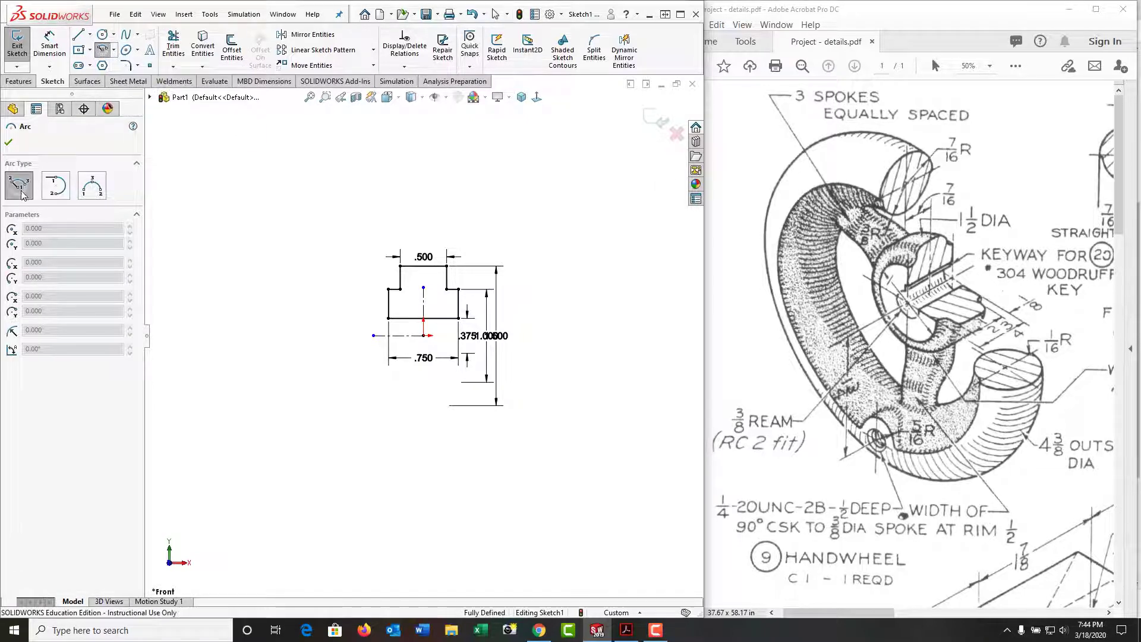
click(308, 191)
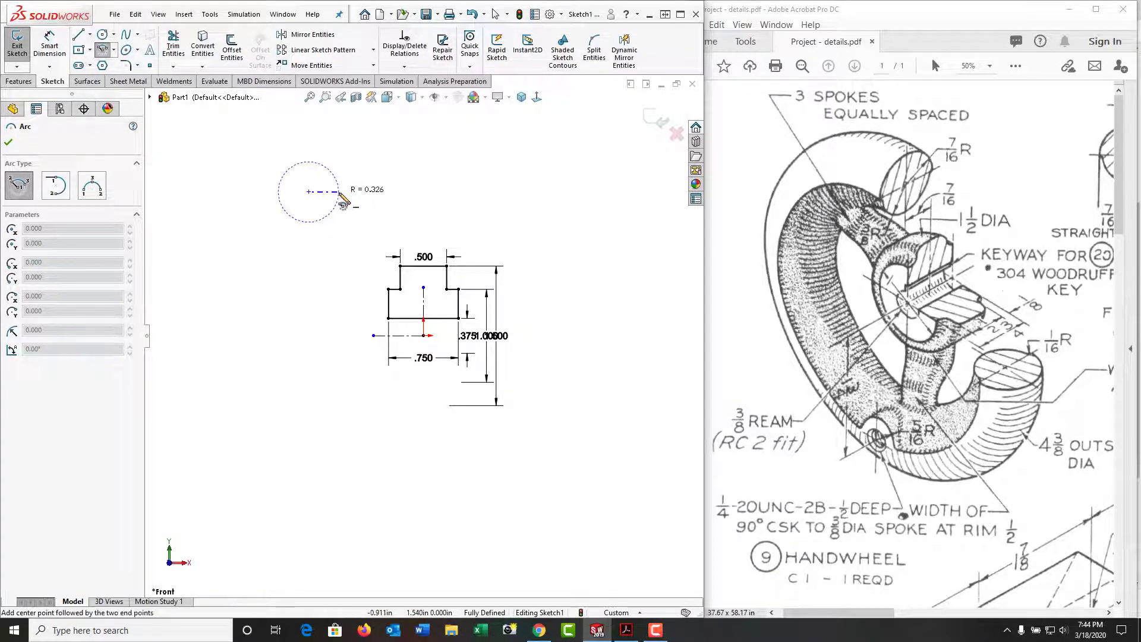
click(339, 191)
click(278, 192)
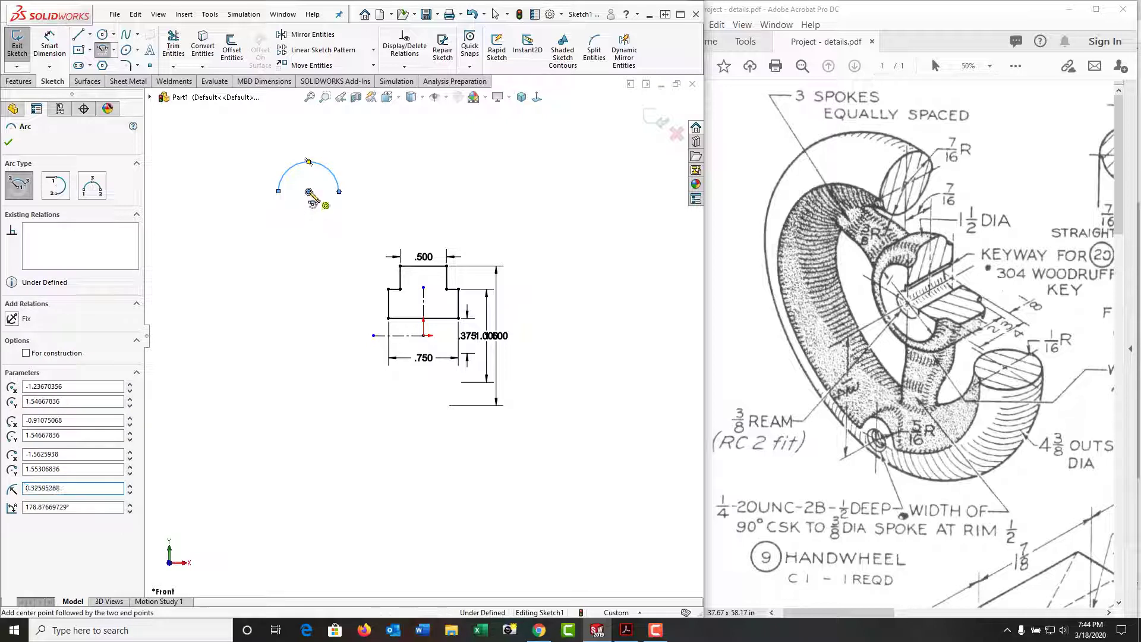
click(308, 192)
click(339, 191)
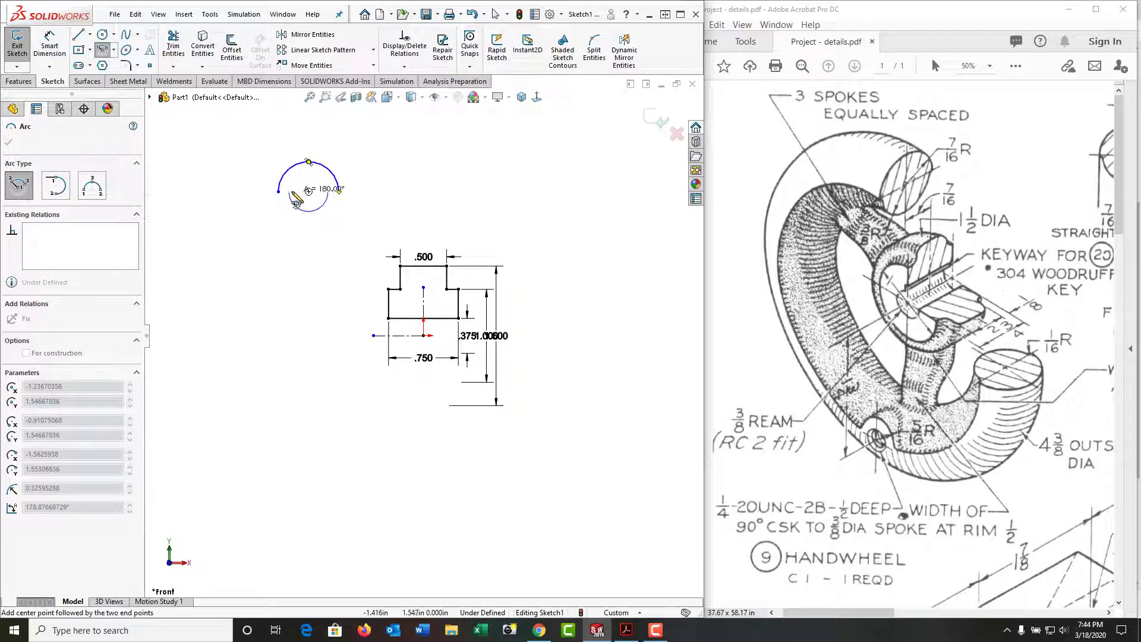
click(292, 195)
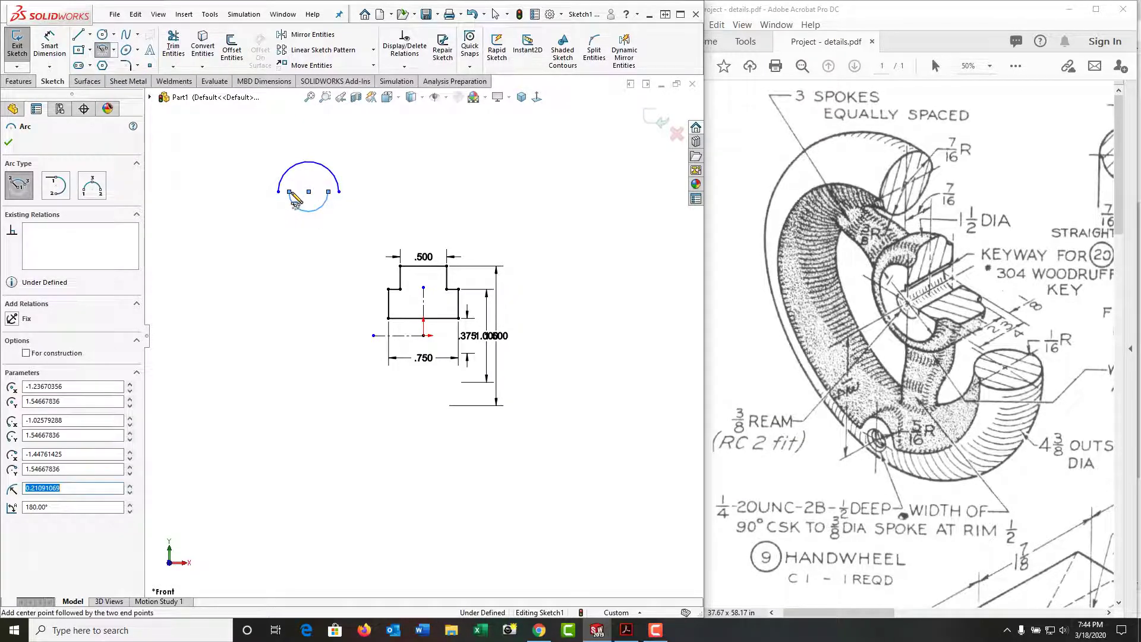
key(Escape)
Step: Align the four arc endpoints and the shared arc centre horizontally
click(338, 191)
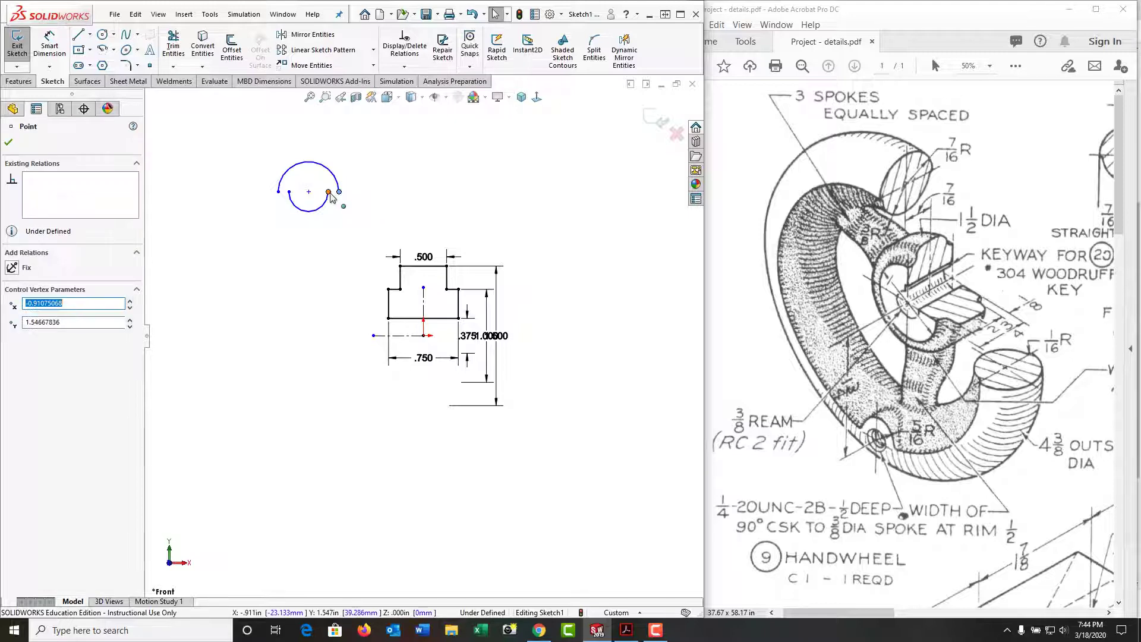
ctrl+click(328, 191)
ctrl+click(289, 192)
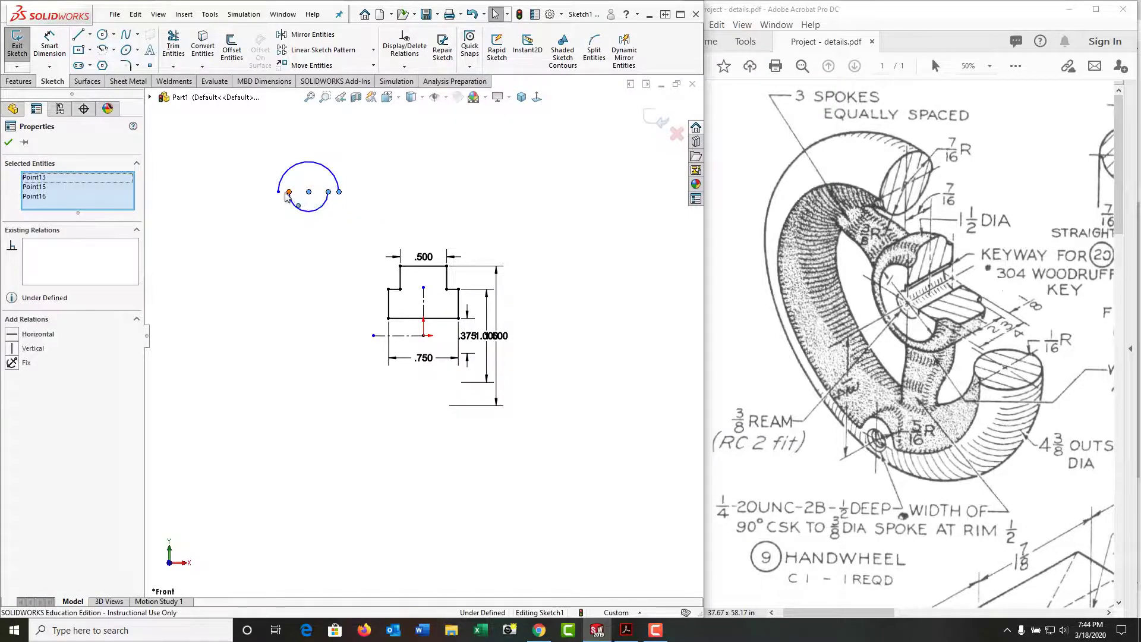
ctrl+click(279, 192)
ctrl+click(308, 191)
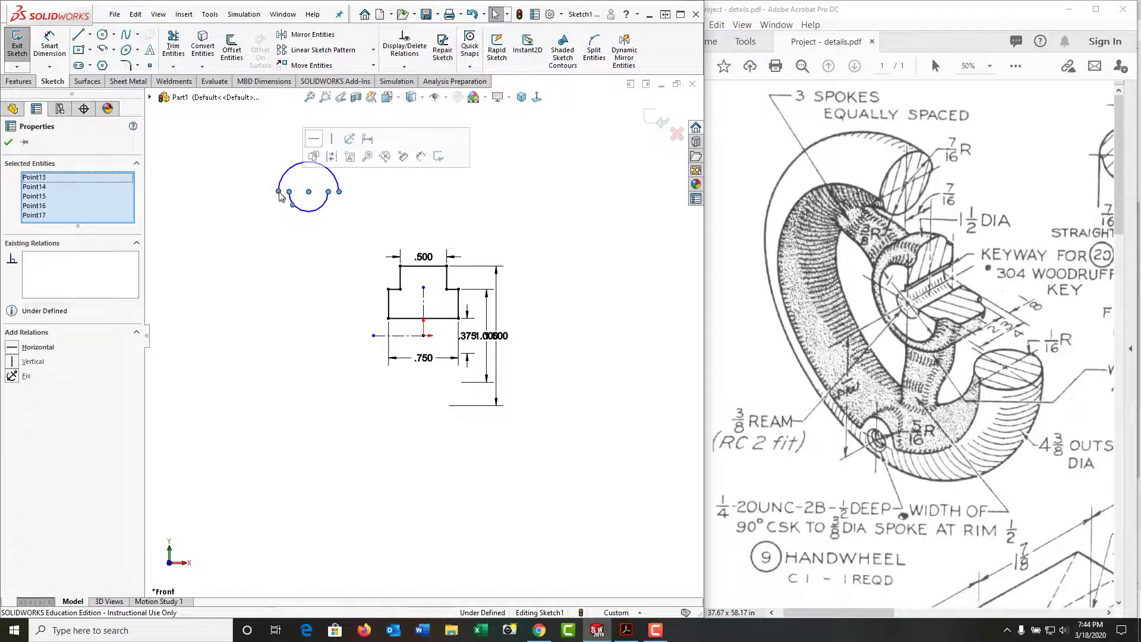
click(315, 144)
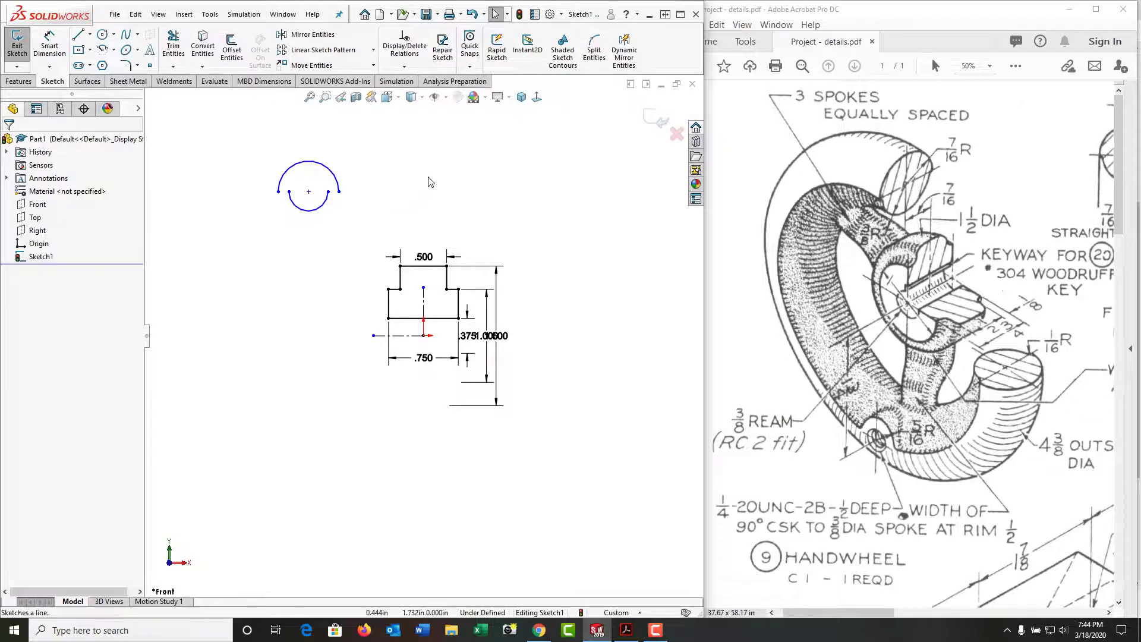
Step: Draw a line across the arc ends to close the rim outline
key(l)
click(340, 191)
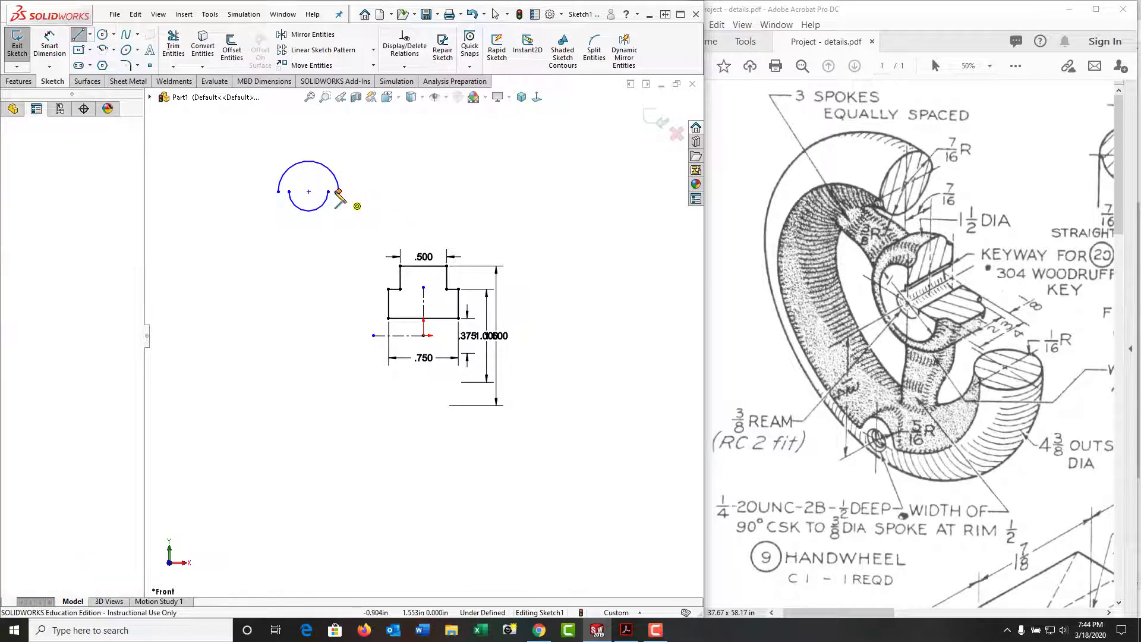
click(279, 191)
key(Escape)
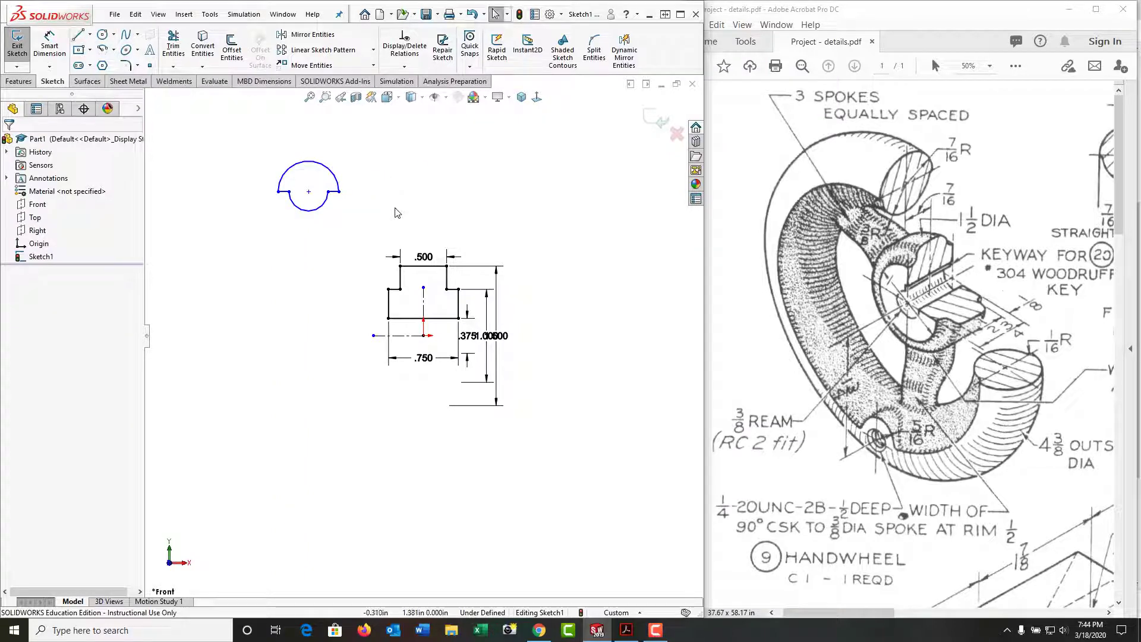
Step: Dimension the outer arc radius to 7/16 and the inner arc radius to .375
key(d)
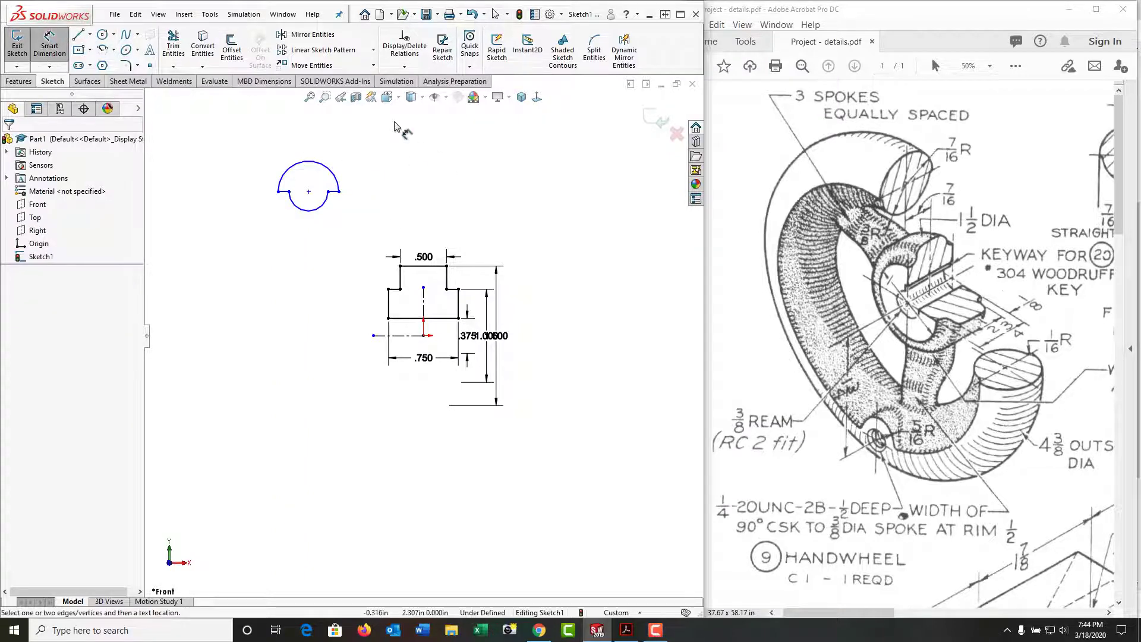
click(337, 177)
click(365, 152)
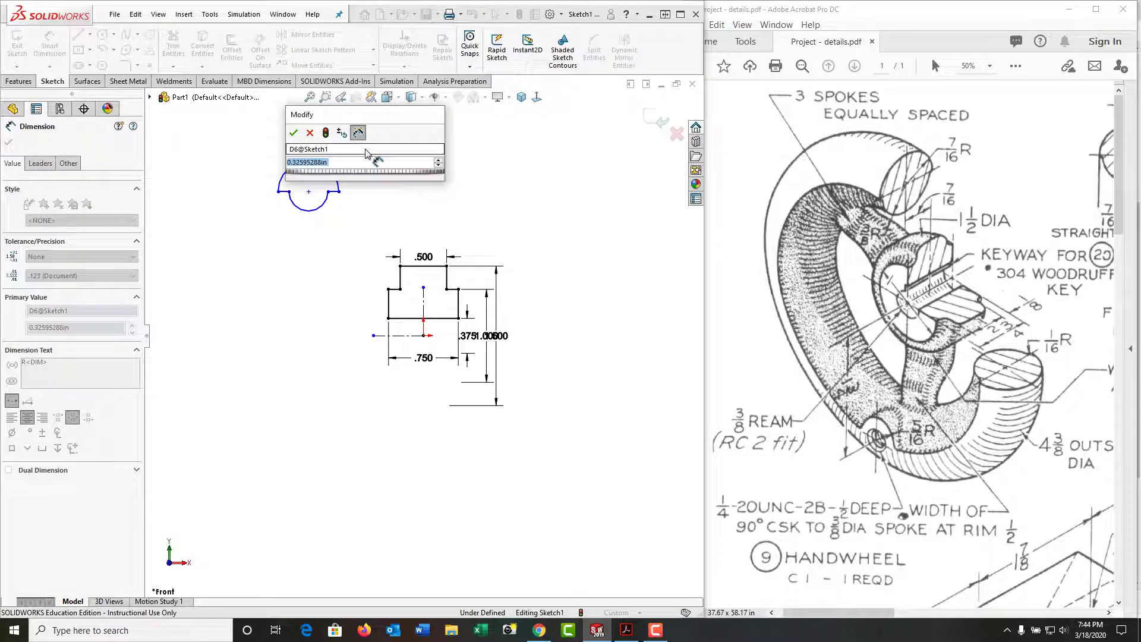
text(7/16)
key(Return)
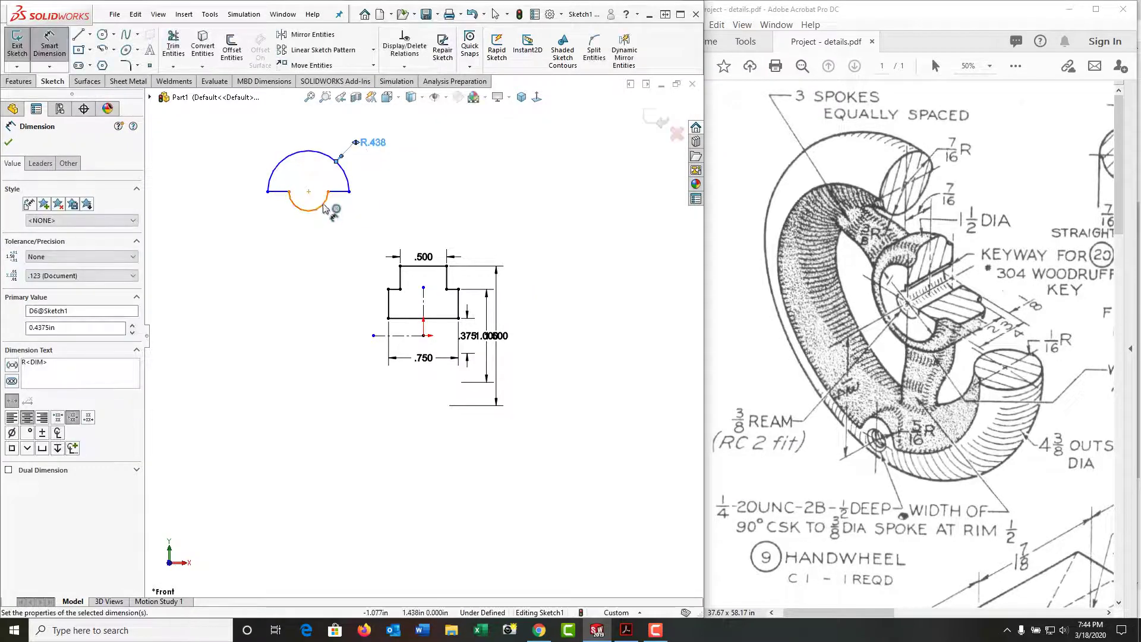
click(325, 211)
click(350, 231)
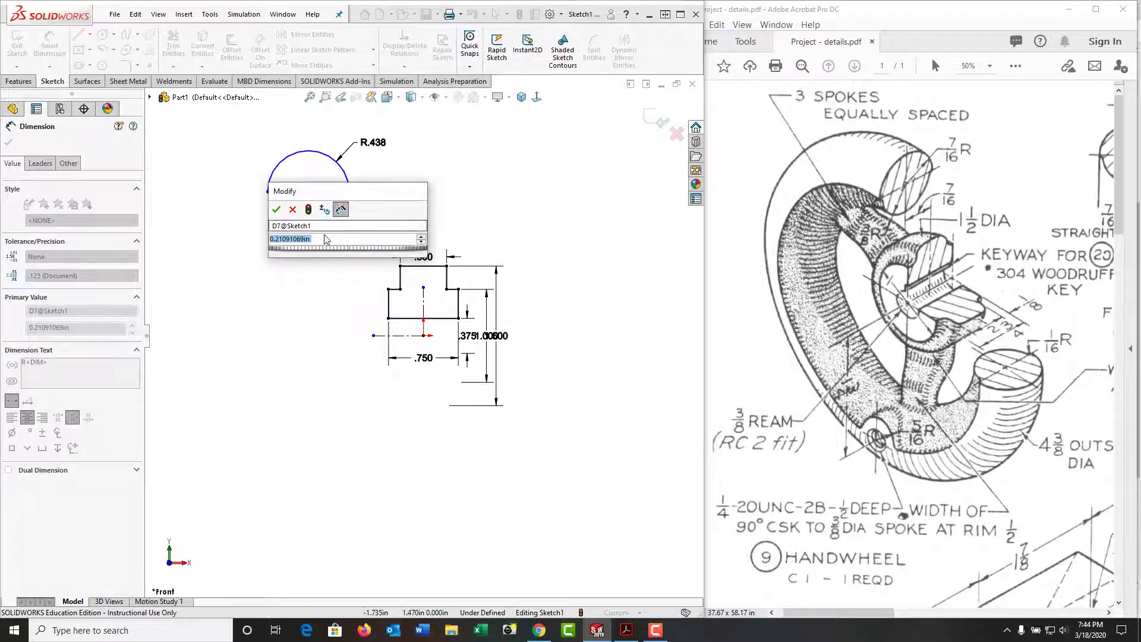
text(.375)
key(Return)
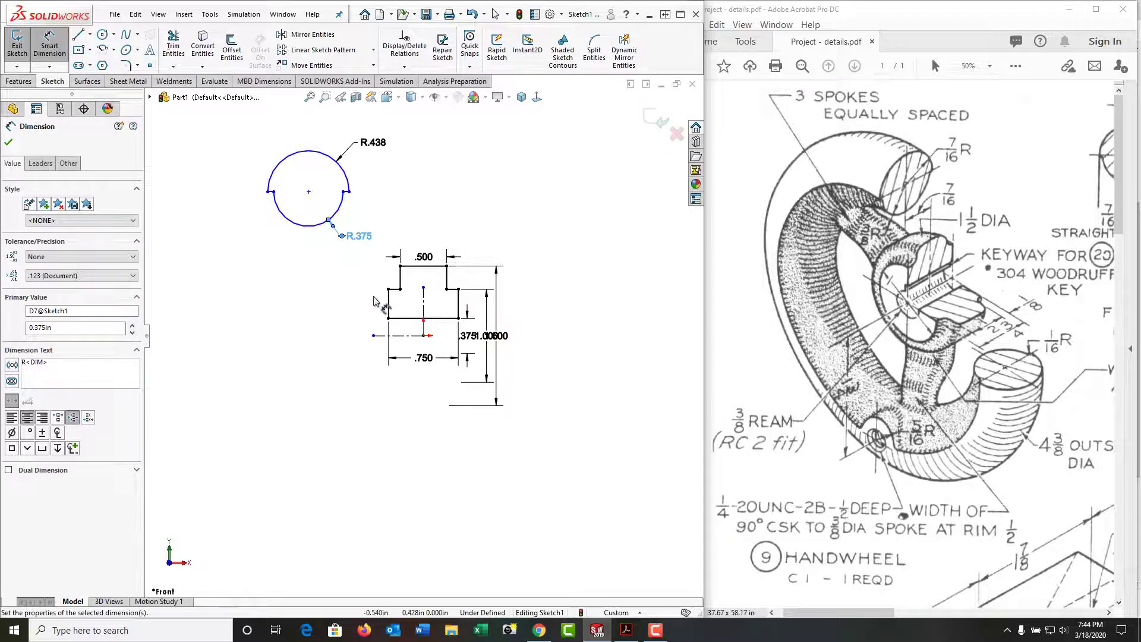
Step: Set the rim centre diameter to 1.75*2 (3.500) and its offset from the hub centreline to 7/16
click(308, 192)
click(410, 335)
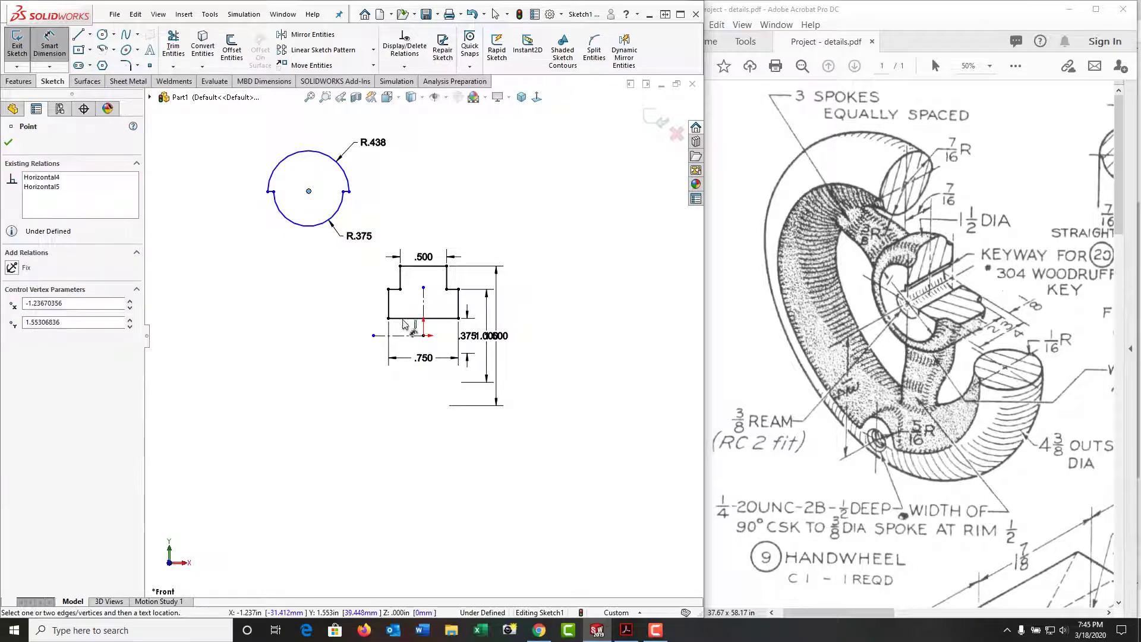
click(208, 355)
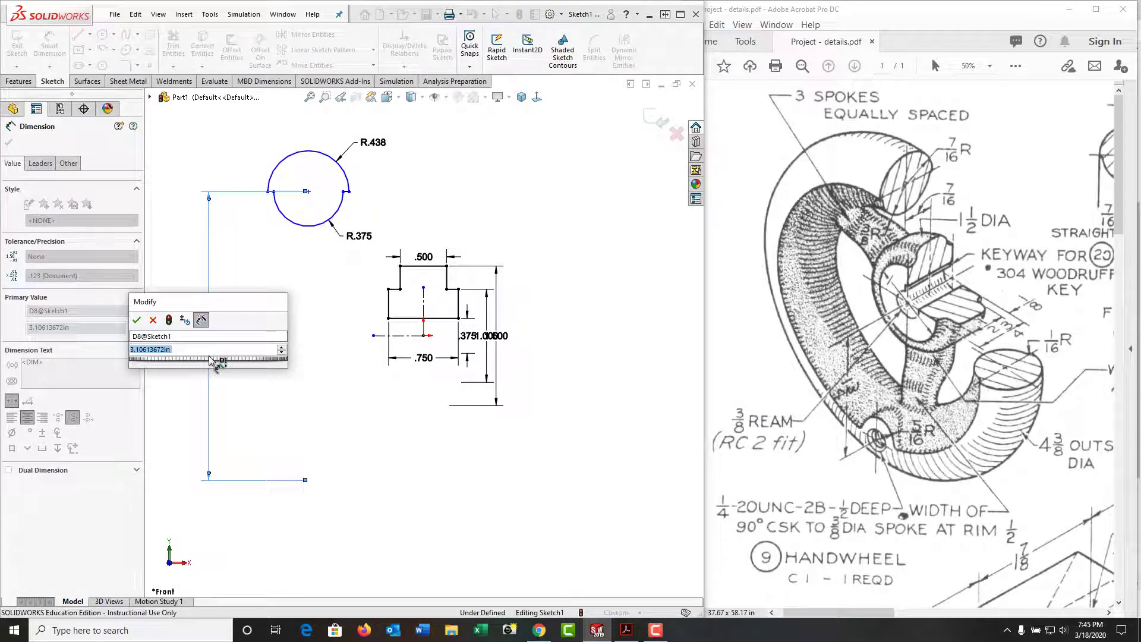
text(1.75*2)
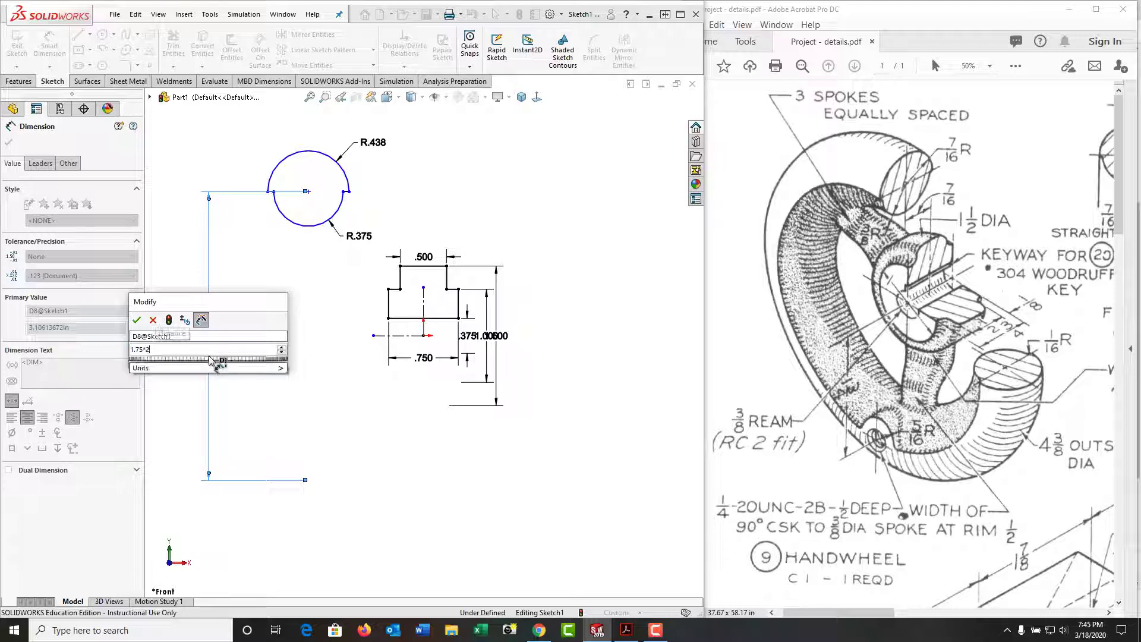
key(Return)
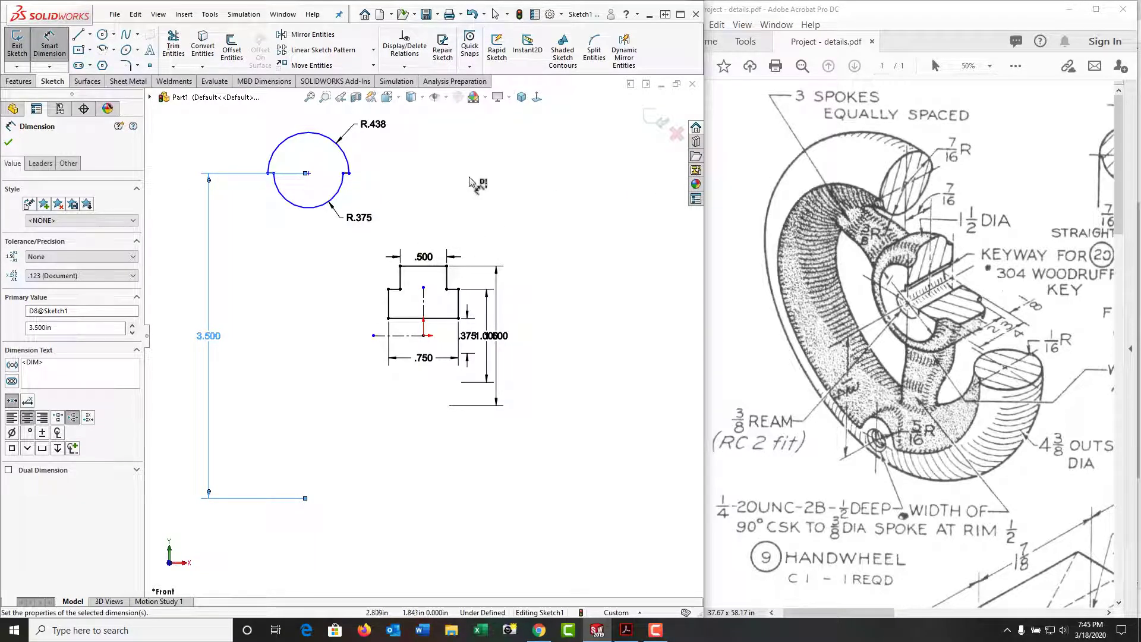
click(423, 303)
click(309, 173)
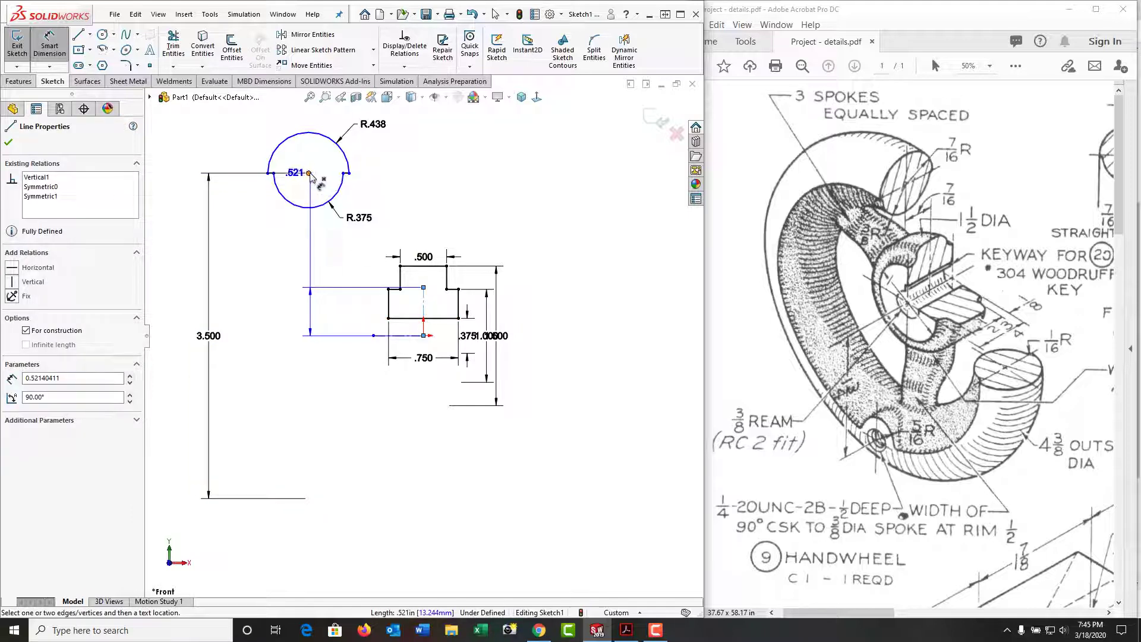
click(378, 173)
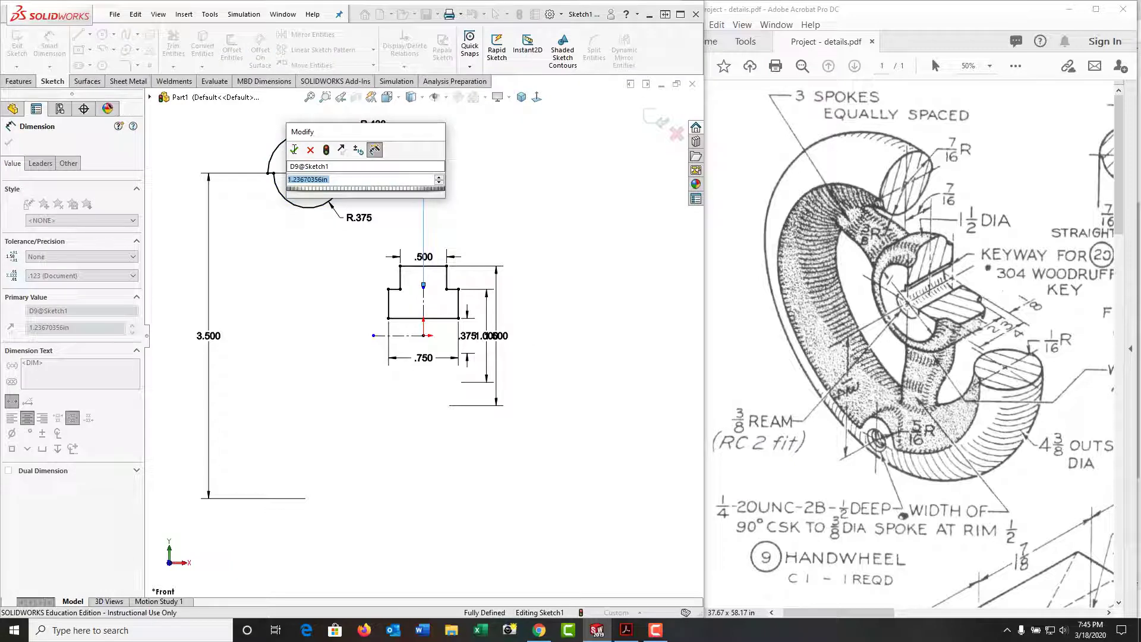
text(7/16)
click(293, 149)
click(293, 150)
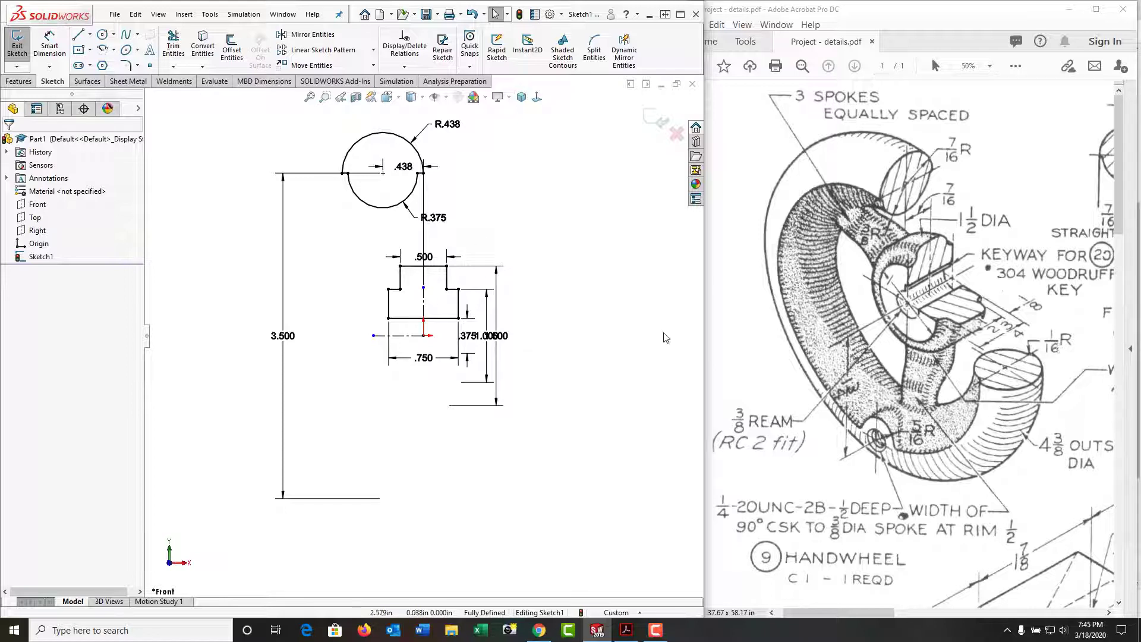
Step: Fillet the hub's four step corners with 0.0625 in sketch fillets
click(128, 65)
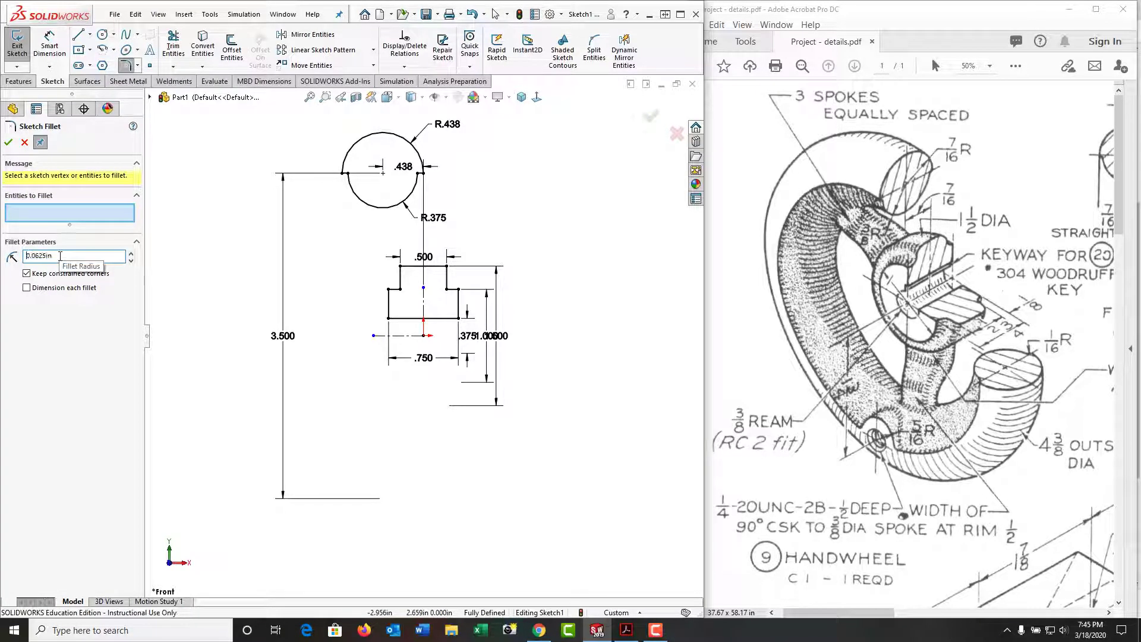
click(401, 292)
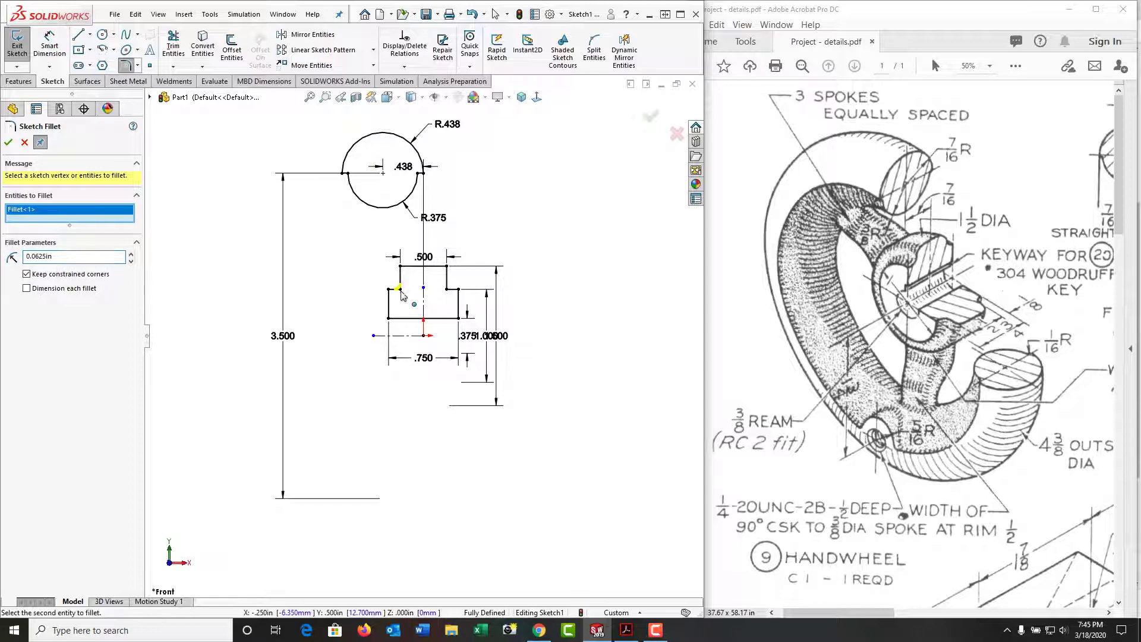
click(447, 290)
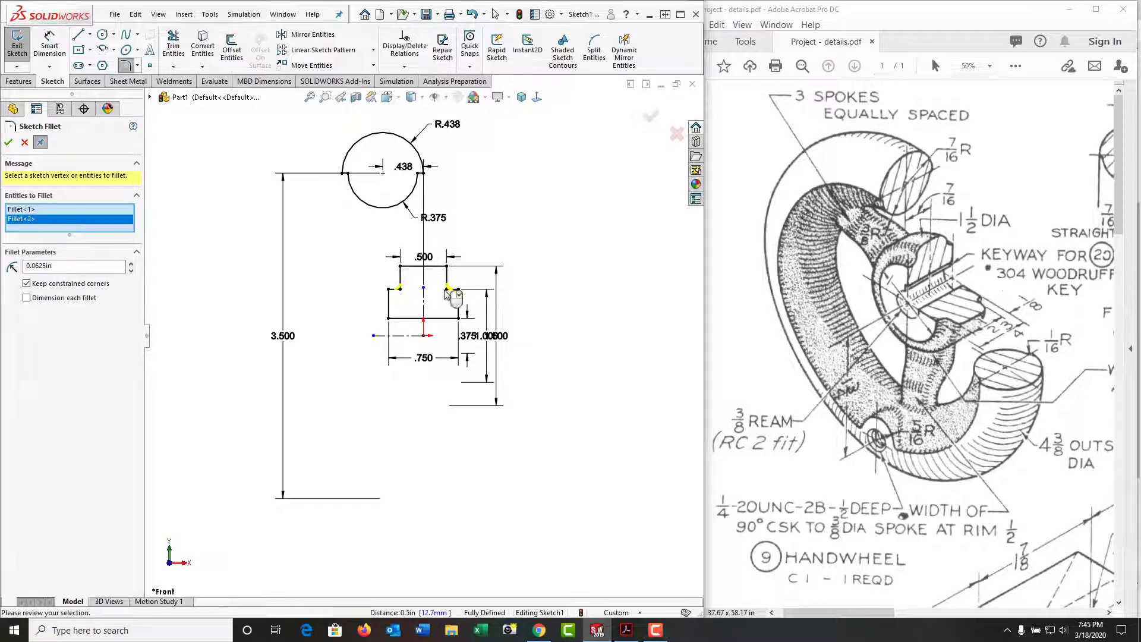
click(446, 266)
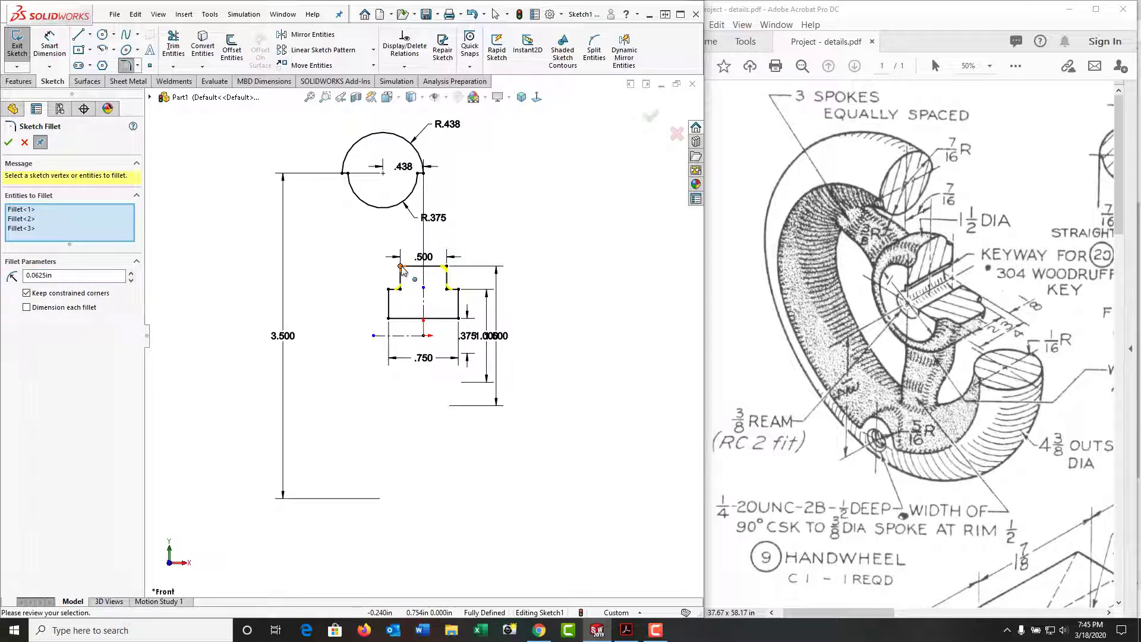
click(402, 267)
Step: Fillet the rim section's right and left inner corners at 0.0625 in and finish filleting
scroll(420, 143, down, 5)
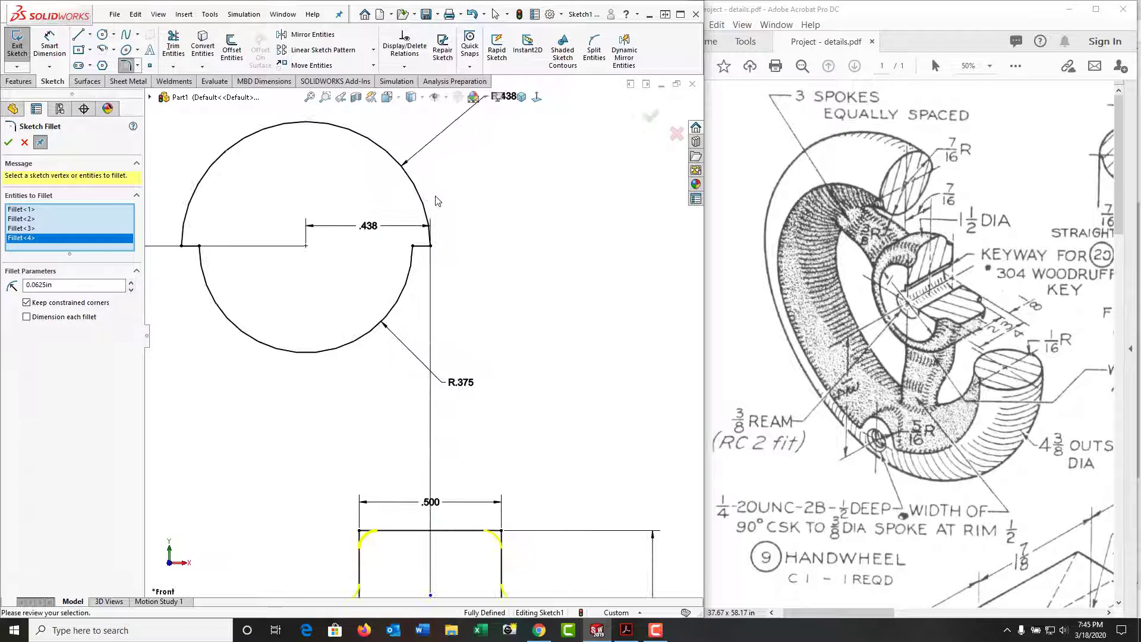
click(415, 250)
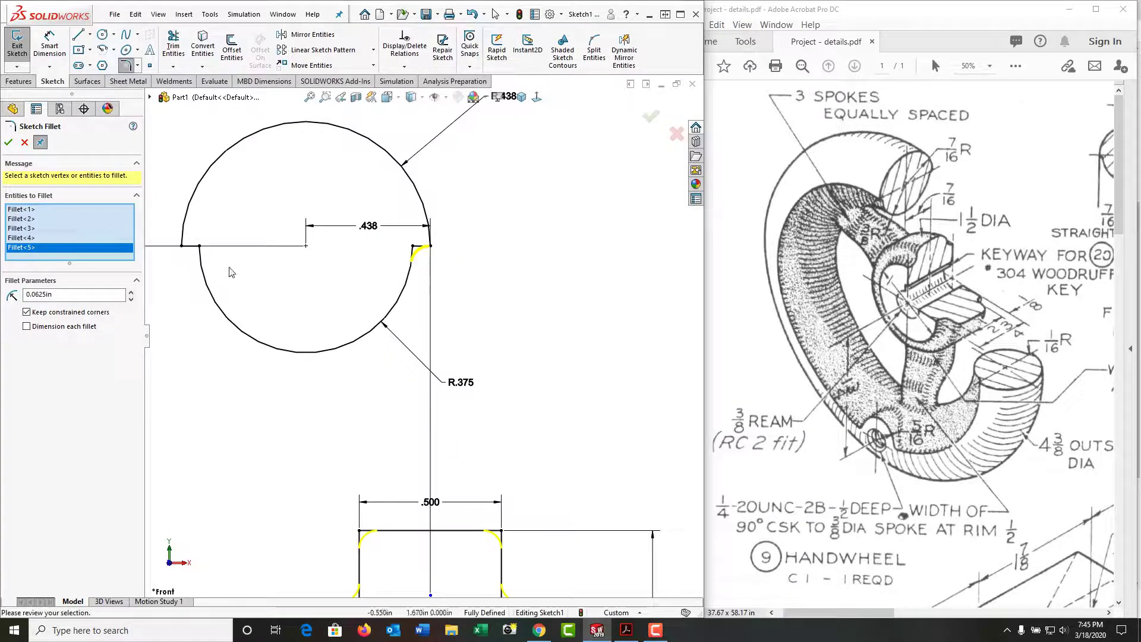
click(200, 248)
click(66, 296)
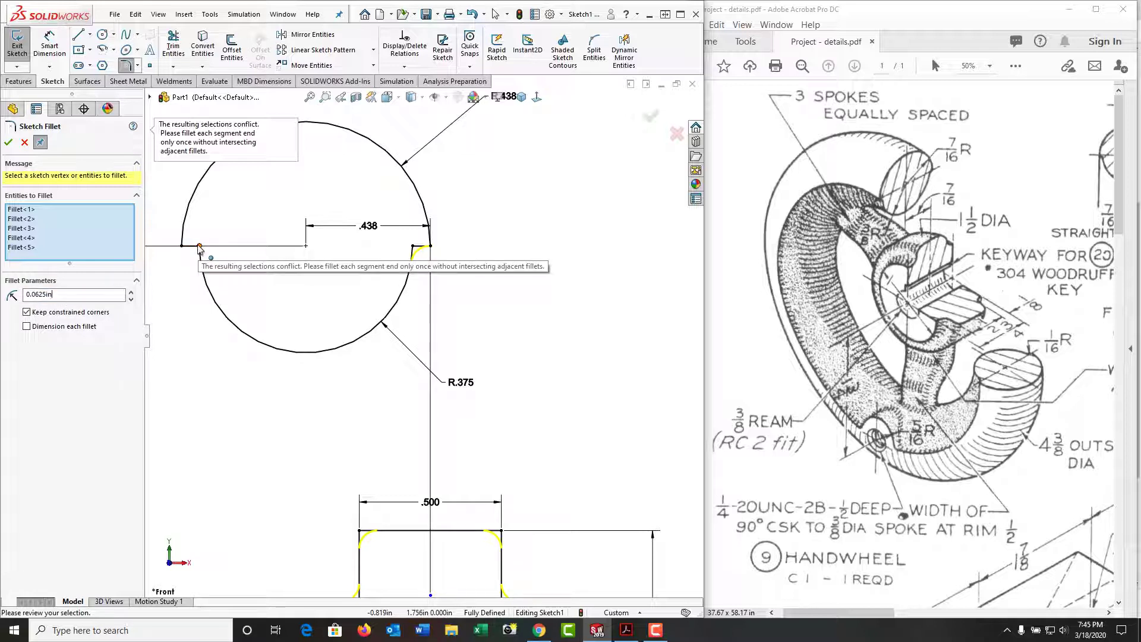
click(9, 144)
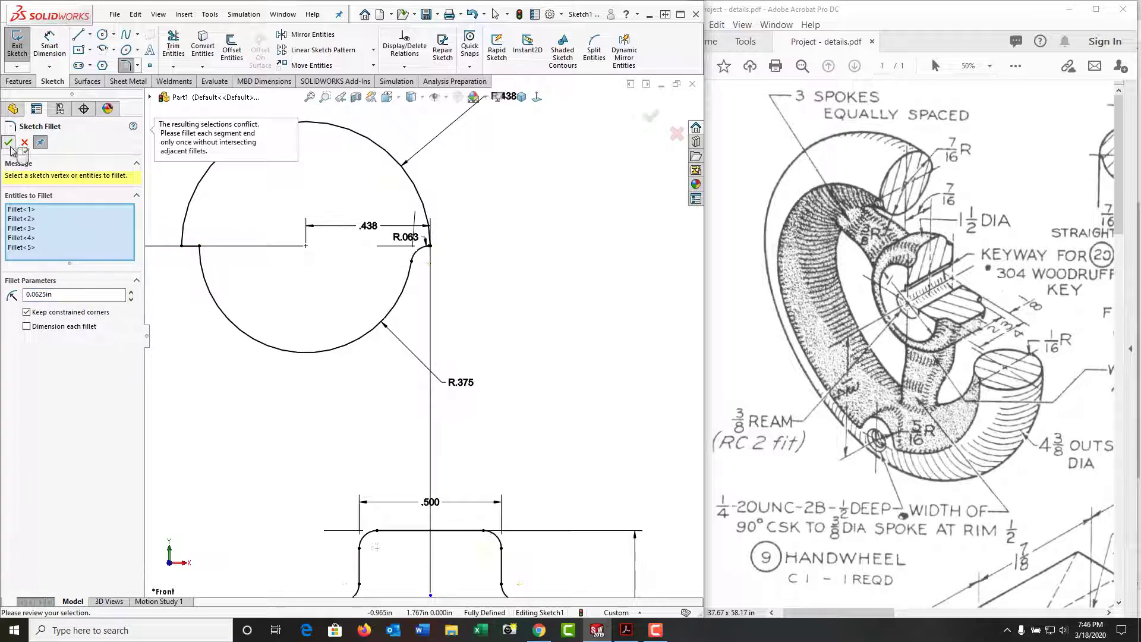
click(201, 251)
key(Return)
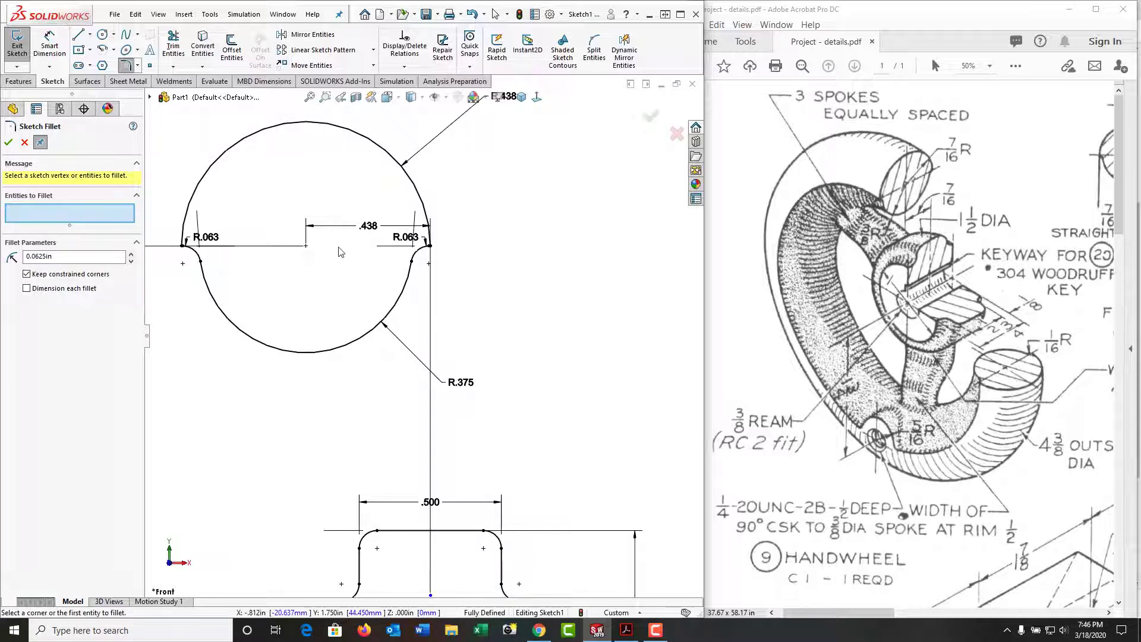
scroll(419, 336, up, 5)
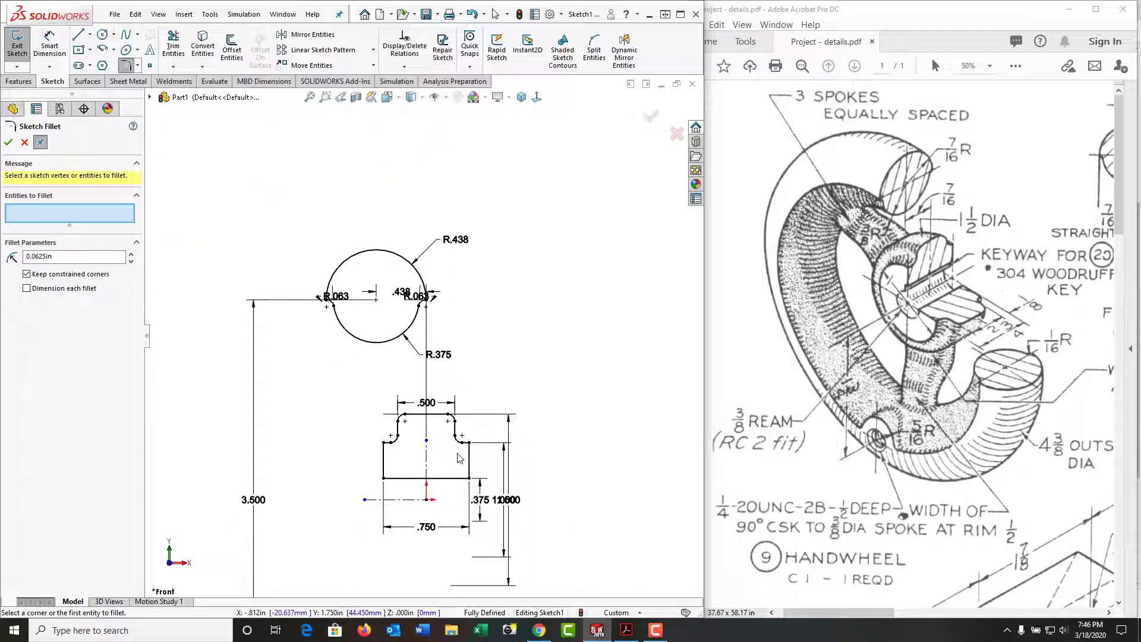
click(9, 142)
key(z)
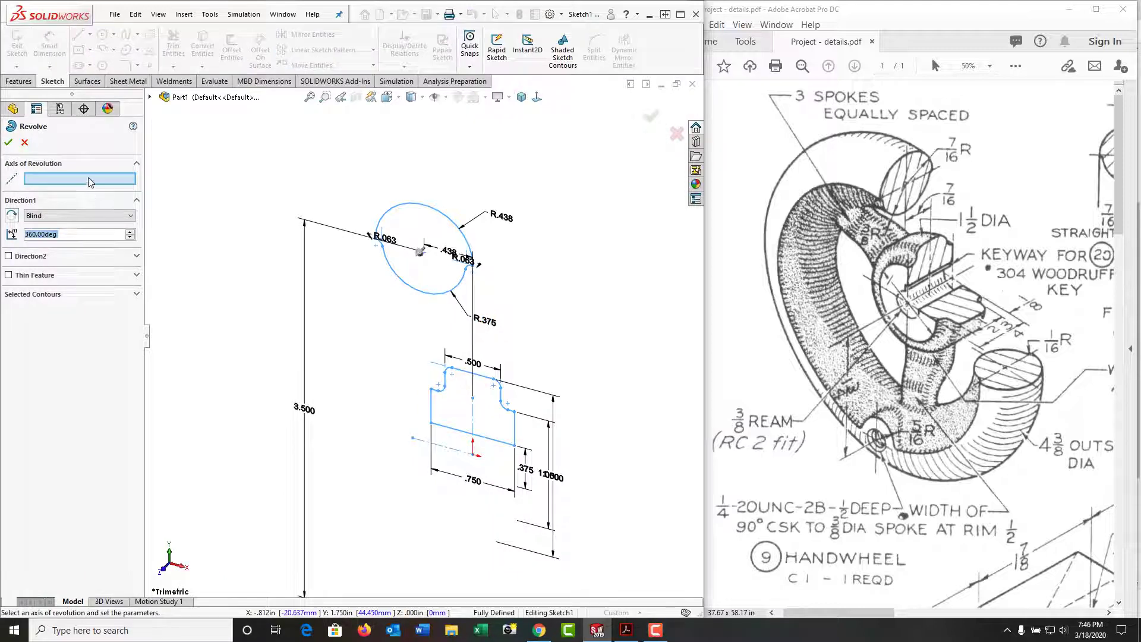
Step: Revolve the sketch 360° about the centerline, then show it isometric and shaded with edges
click(448, 448)
click(9, 143)
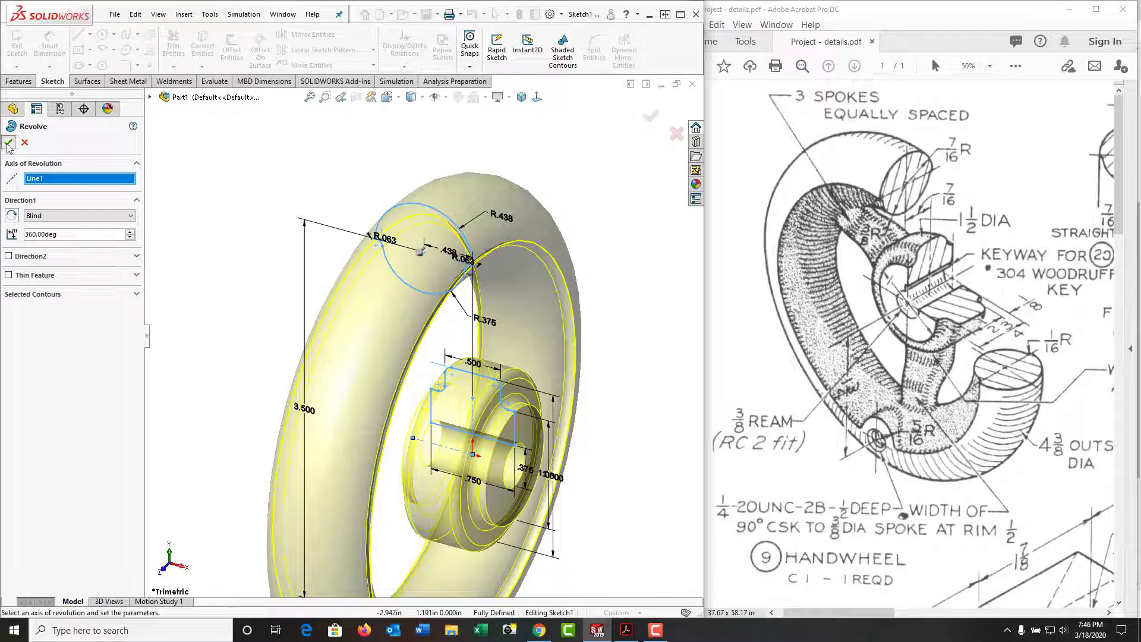
click(522, 97)
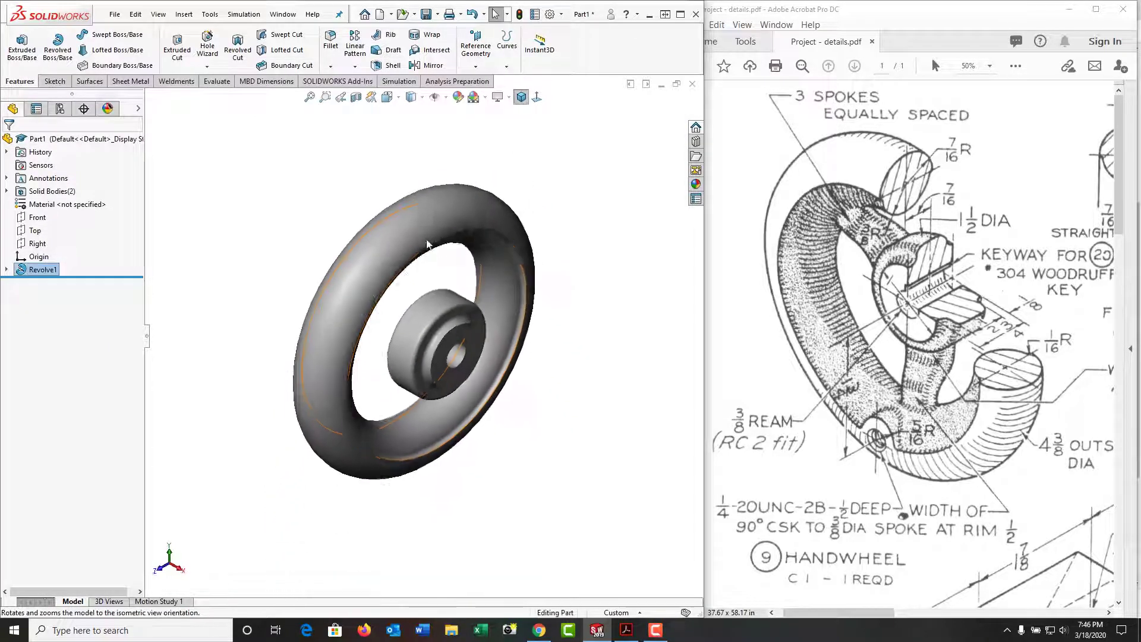
click(411, 97)
click(414, 119)
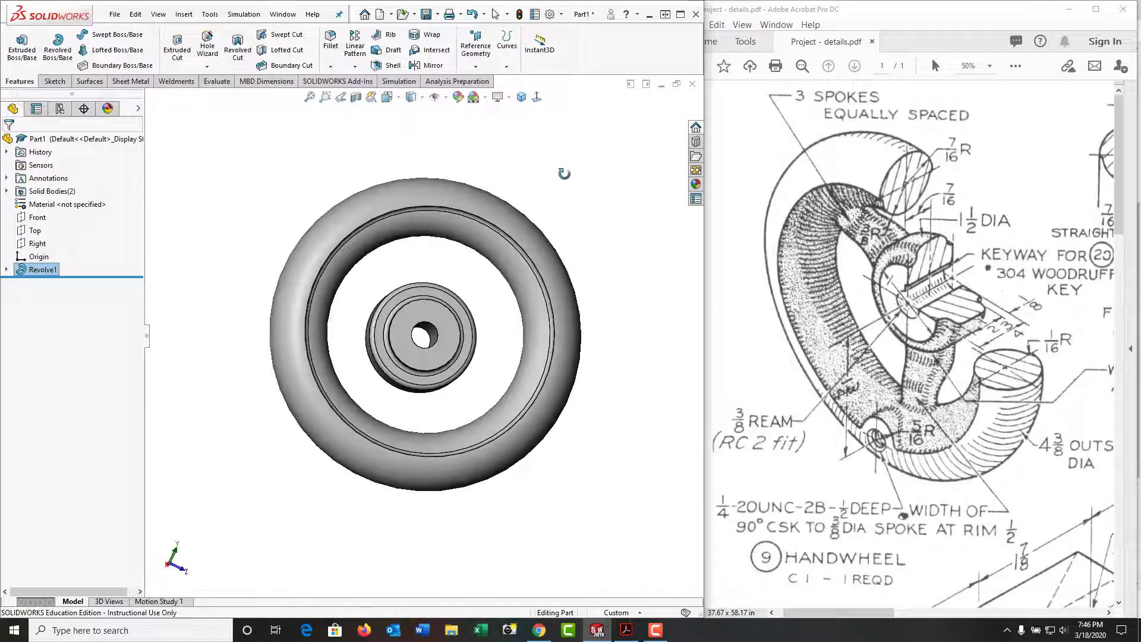